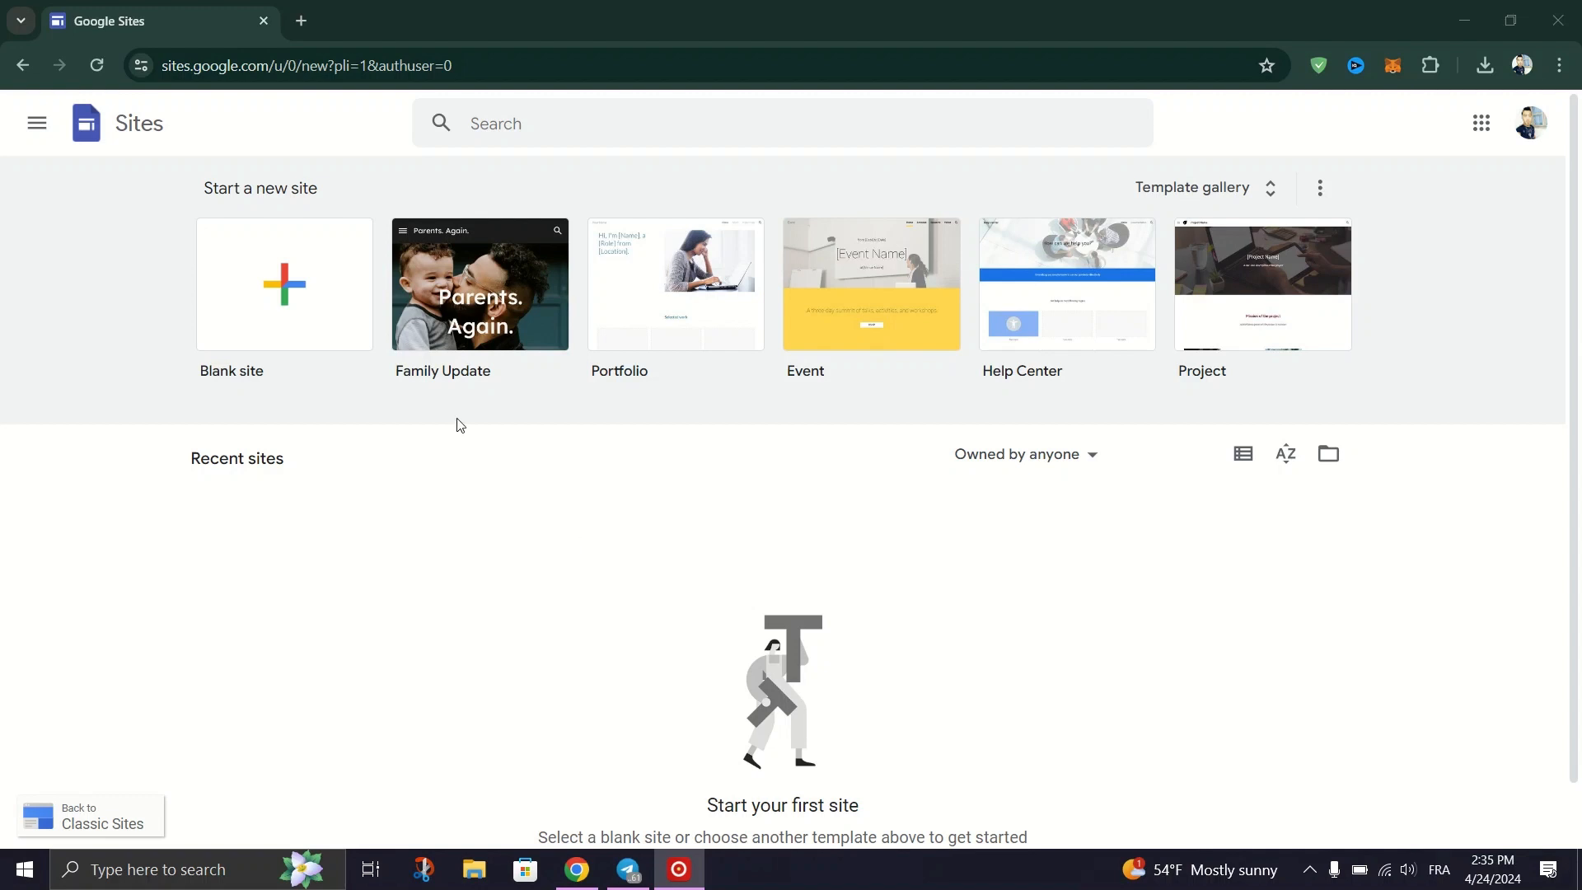
Step: Create a new blank site and dismiss the introductory tour about adding content
{"action": "left_click", "coordinate": [339, 68]}
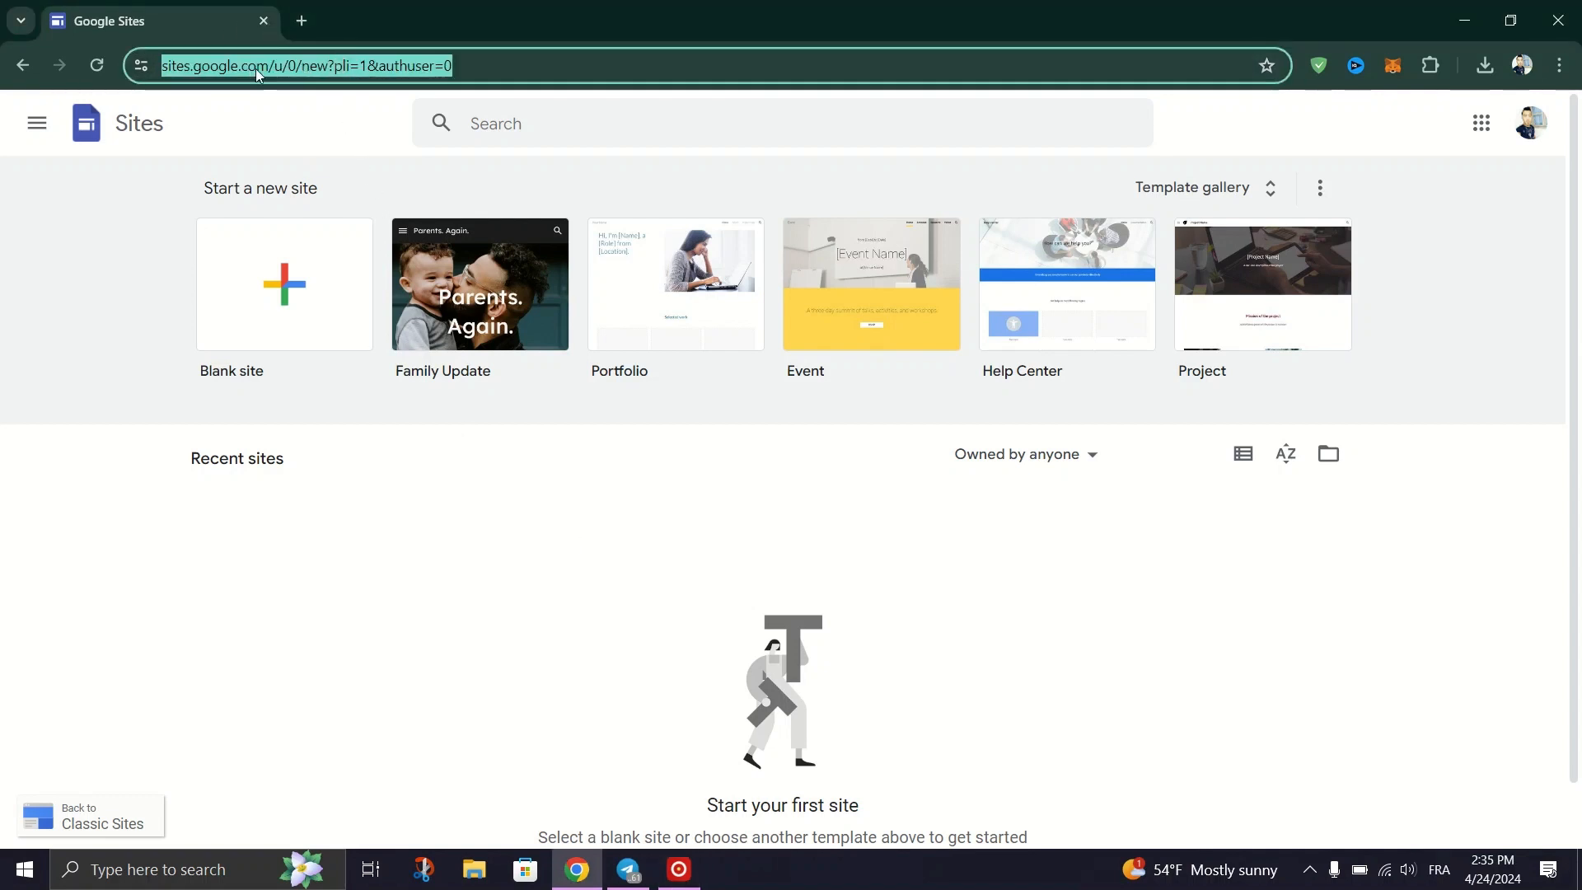
{"action": "left_click", "coordinate": [123, 210]}
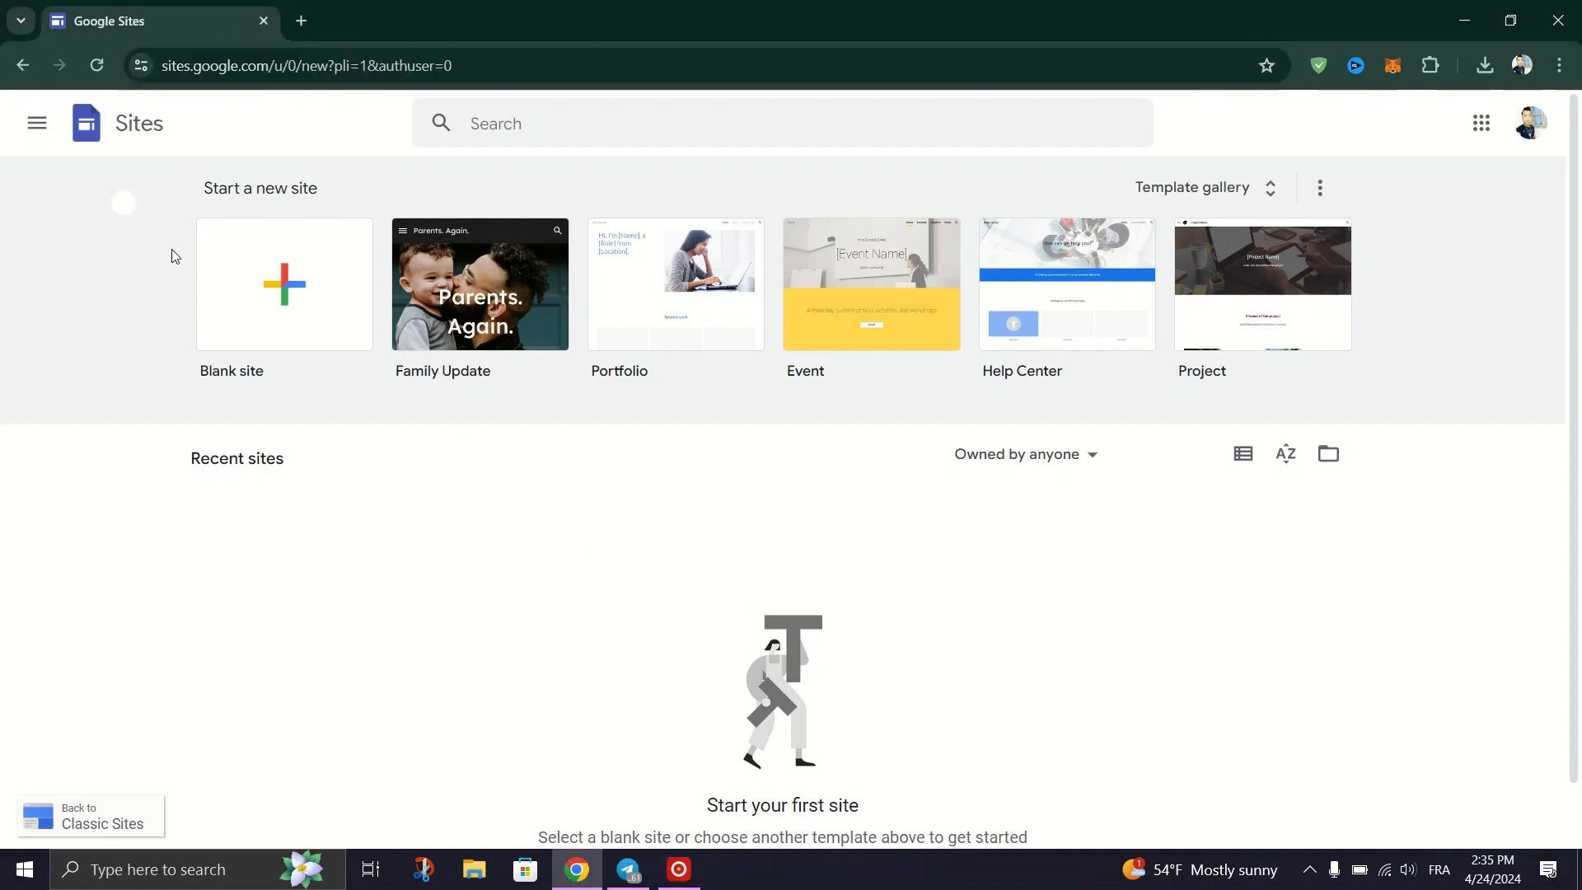
{"action": "left_click", "coordinate": [279, 378]}
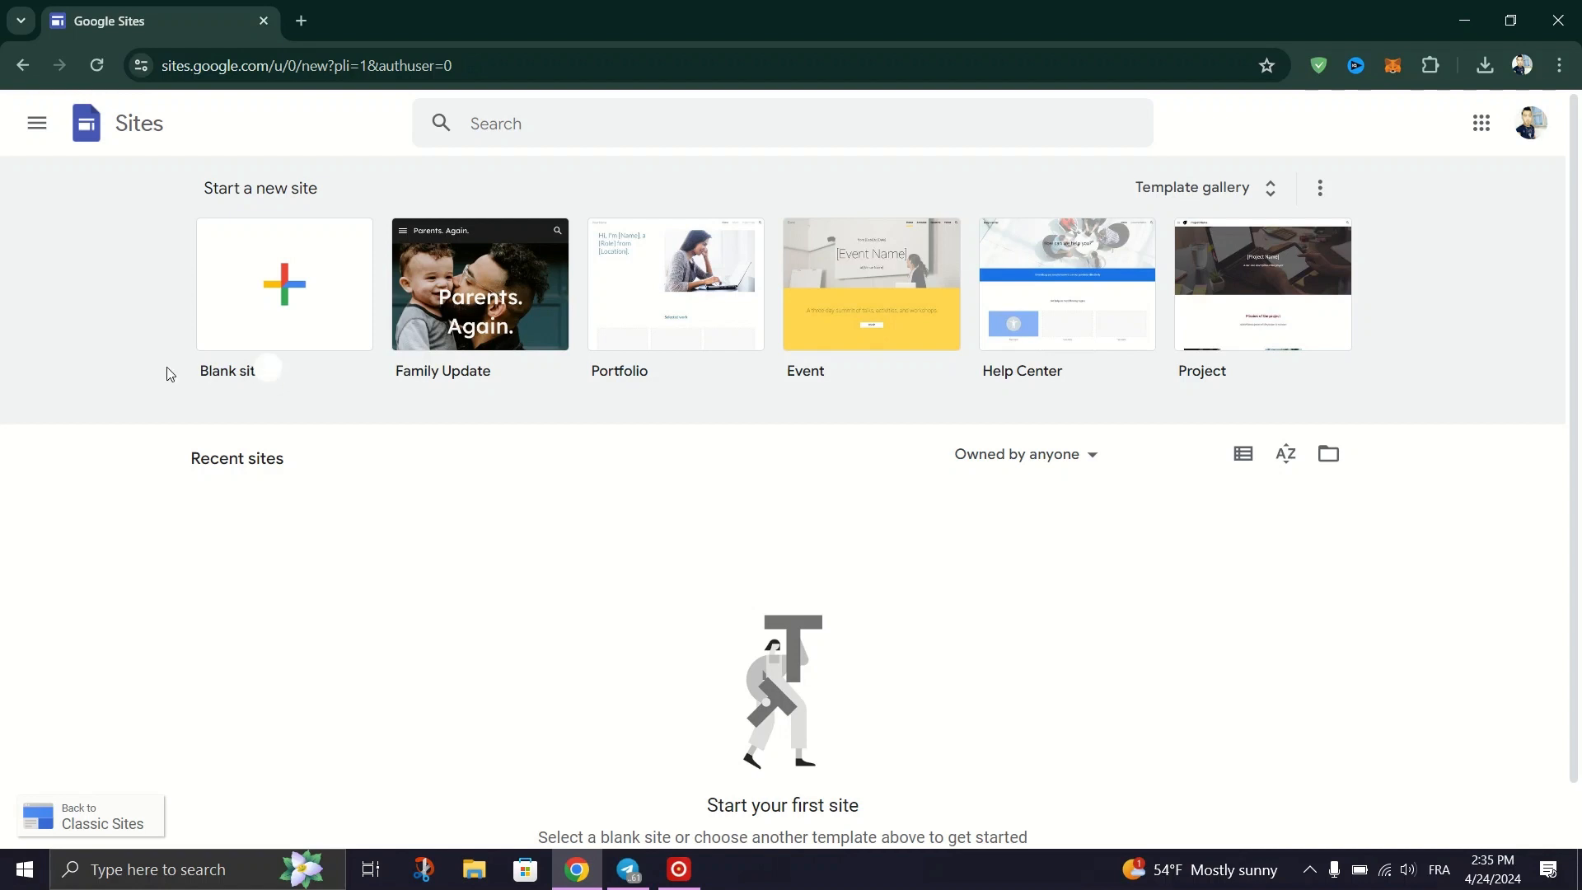
{"action": "left_click", "coordinate": [289, 304]}
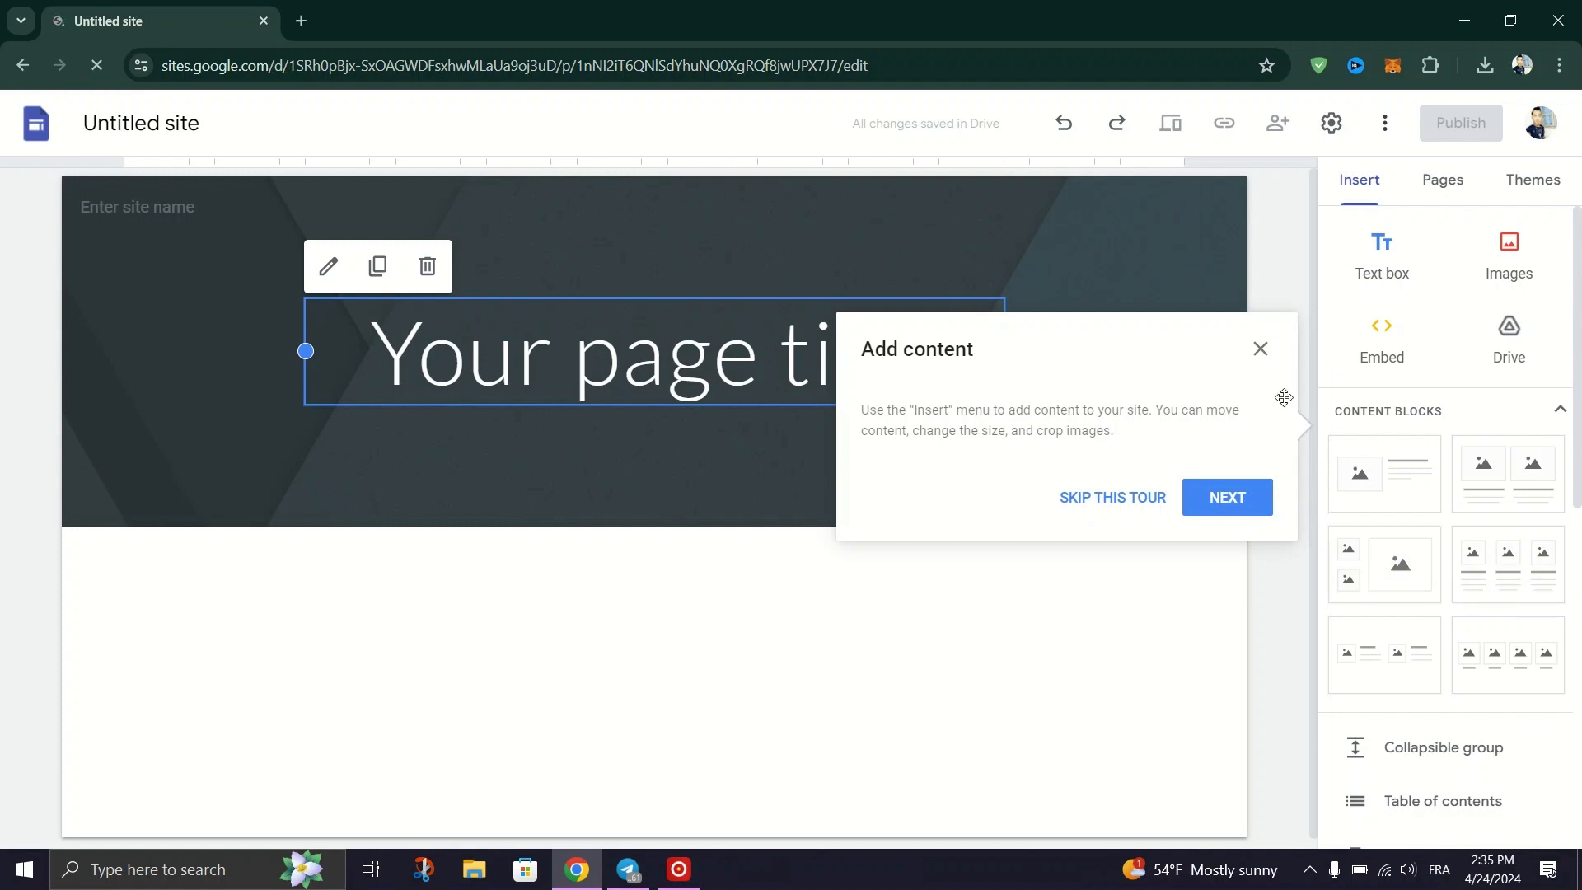
{"action": "left_click", "coordinate": [1262, 349]}
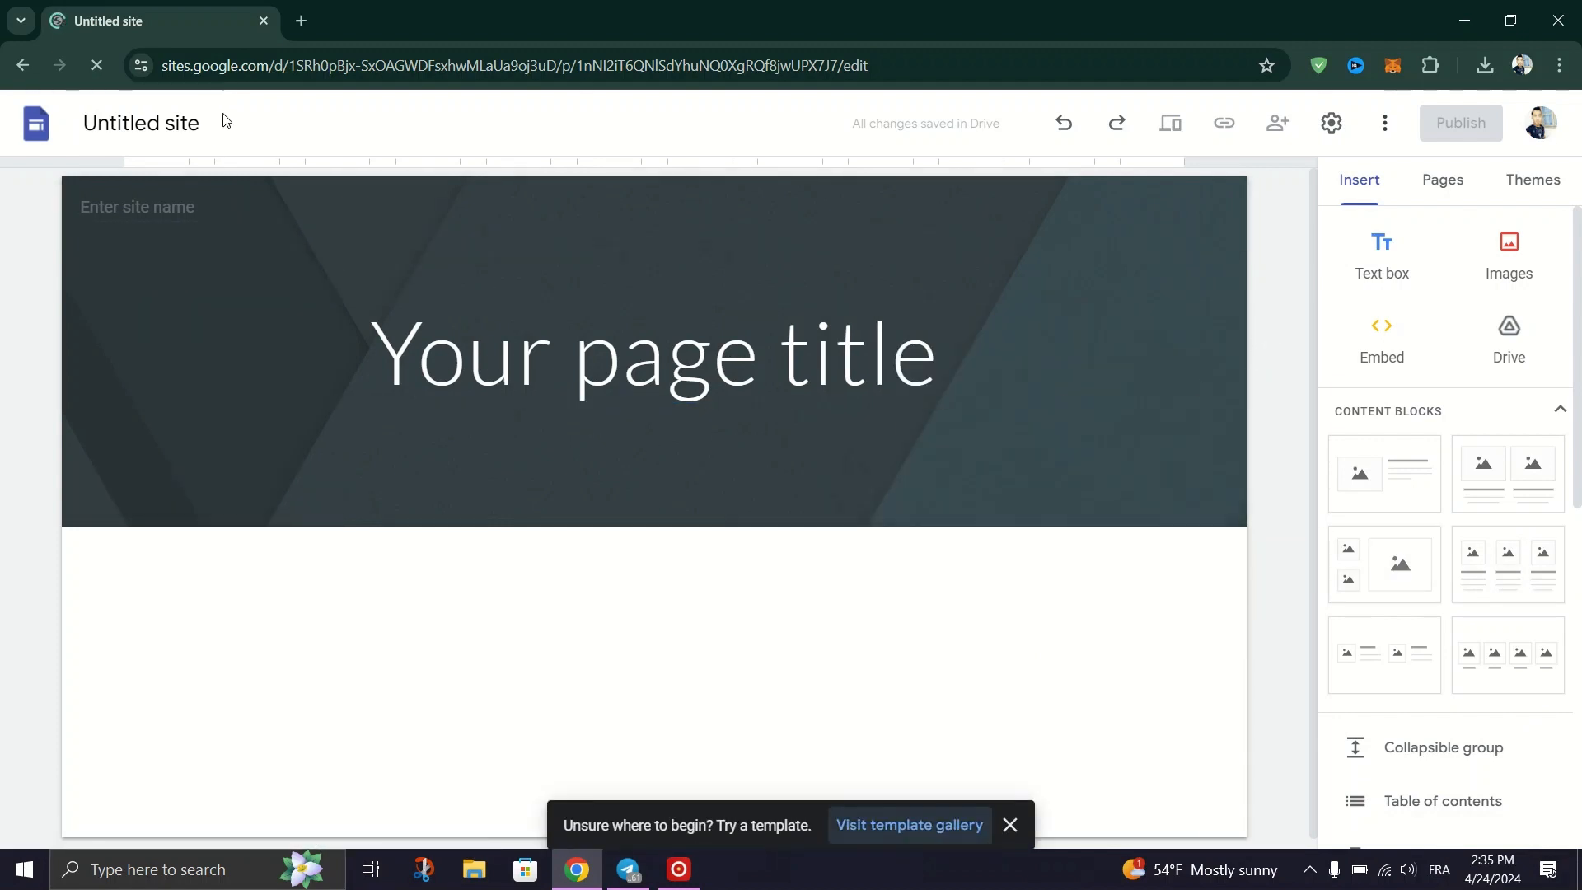
Step: Rename the untitled site with the chosen personal name and stay in the site editor
{"action": "left_click", "coordinate": [224, 122]}
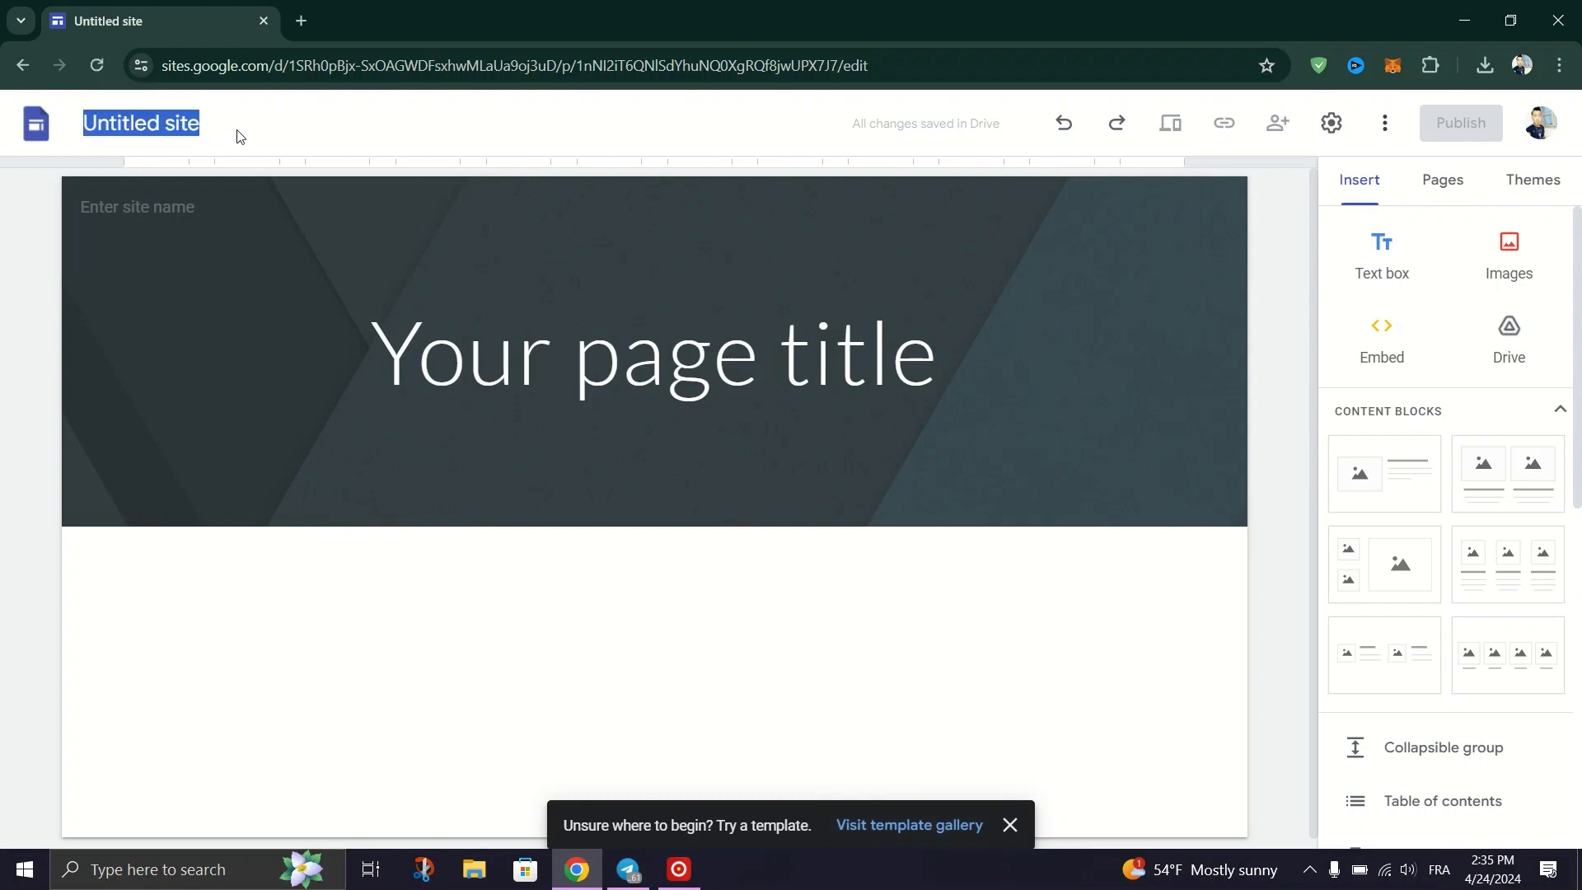
{"action": "left_click", "coordinate": [521, 350]}
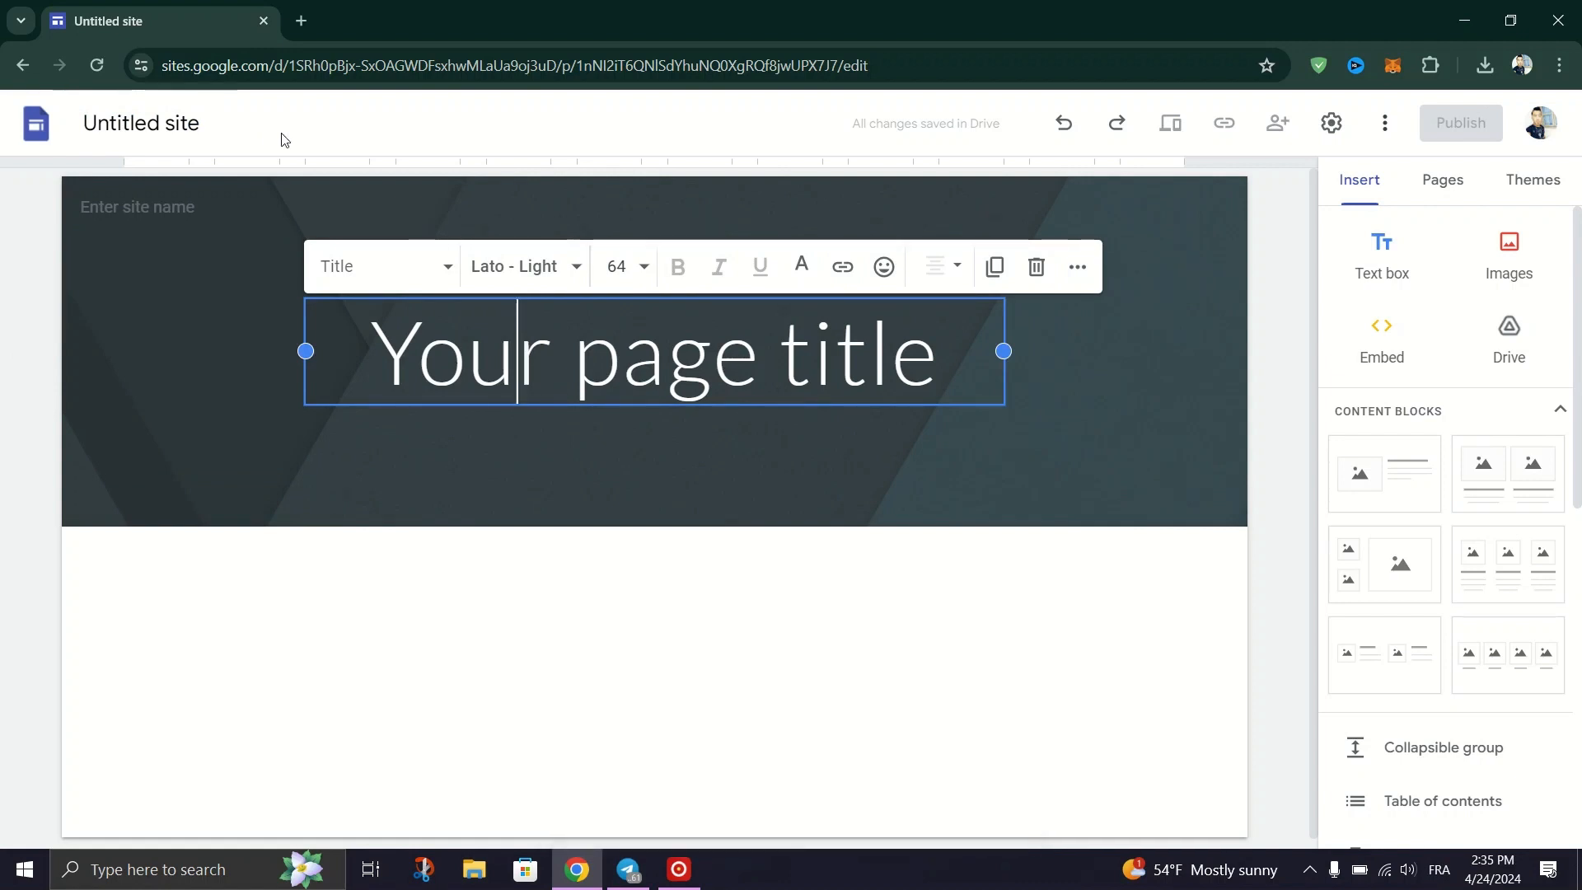
{"action": "left_click", "coordinate": [164, 128]}
{"action": "type", "text": "NAIM"}
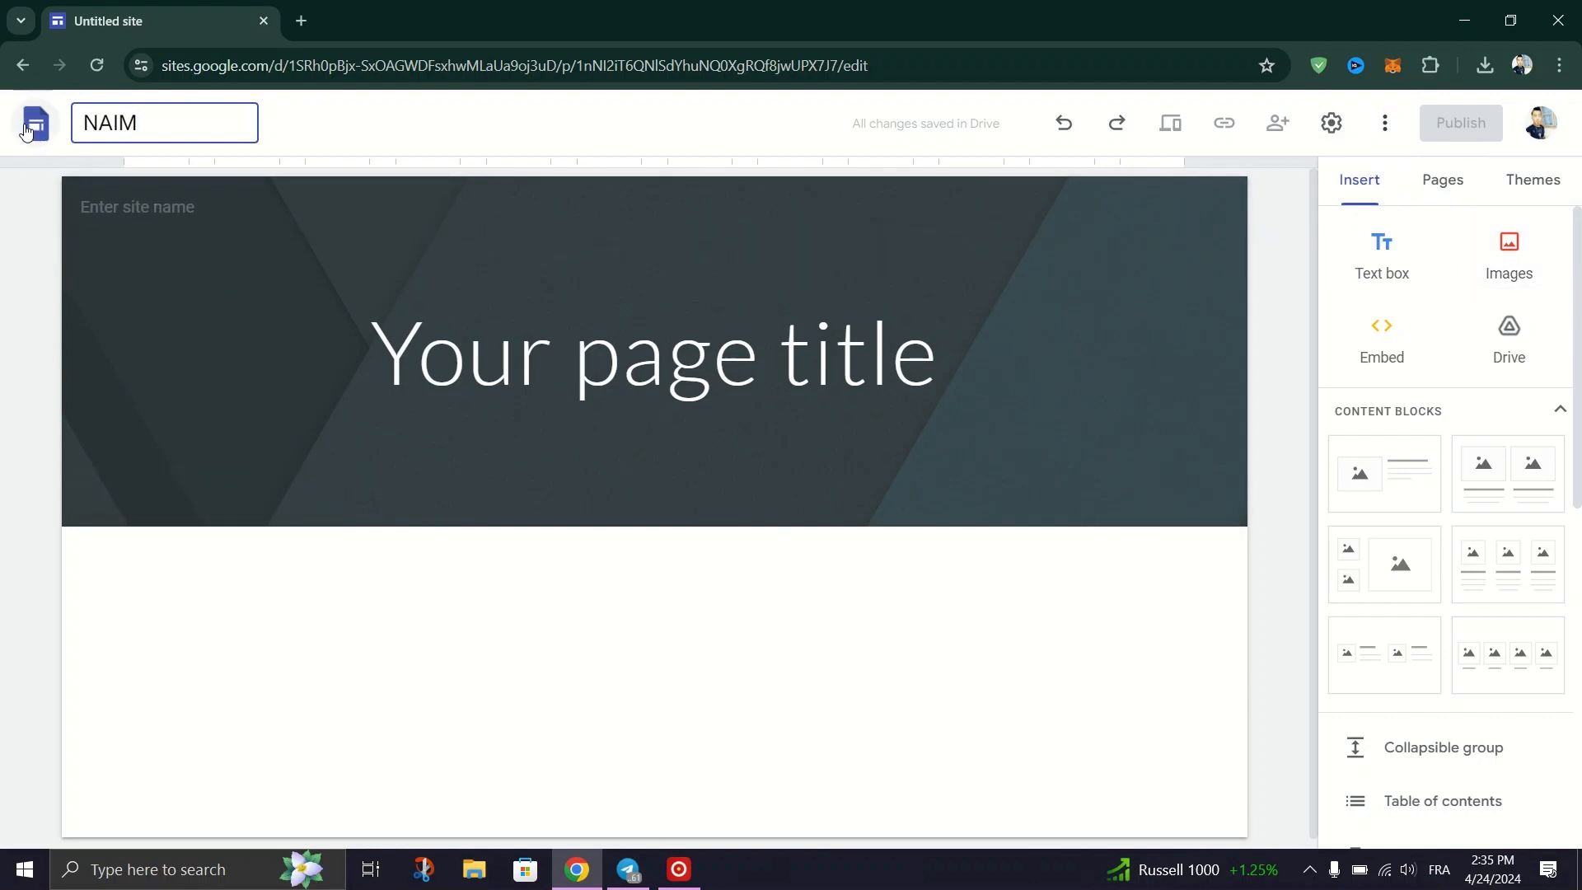
{"action": "left_click", "coordinate": [26, 131]}
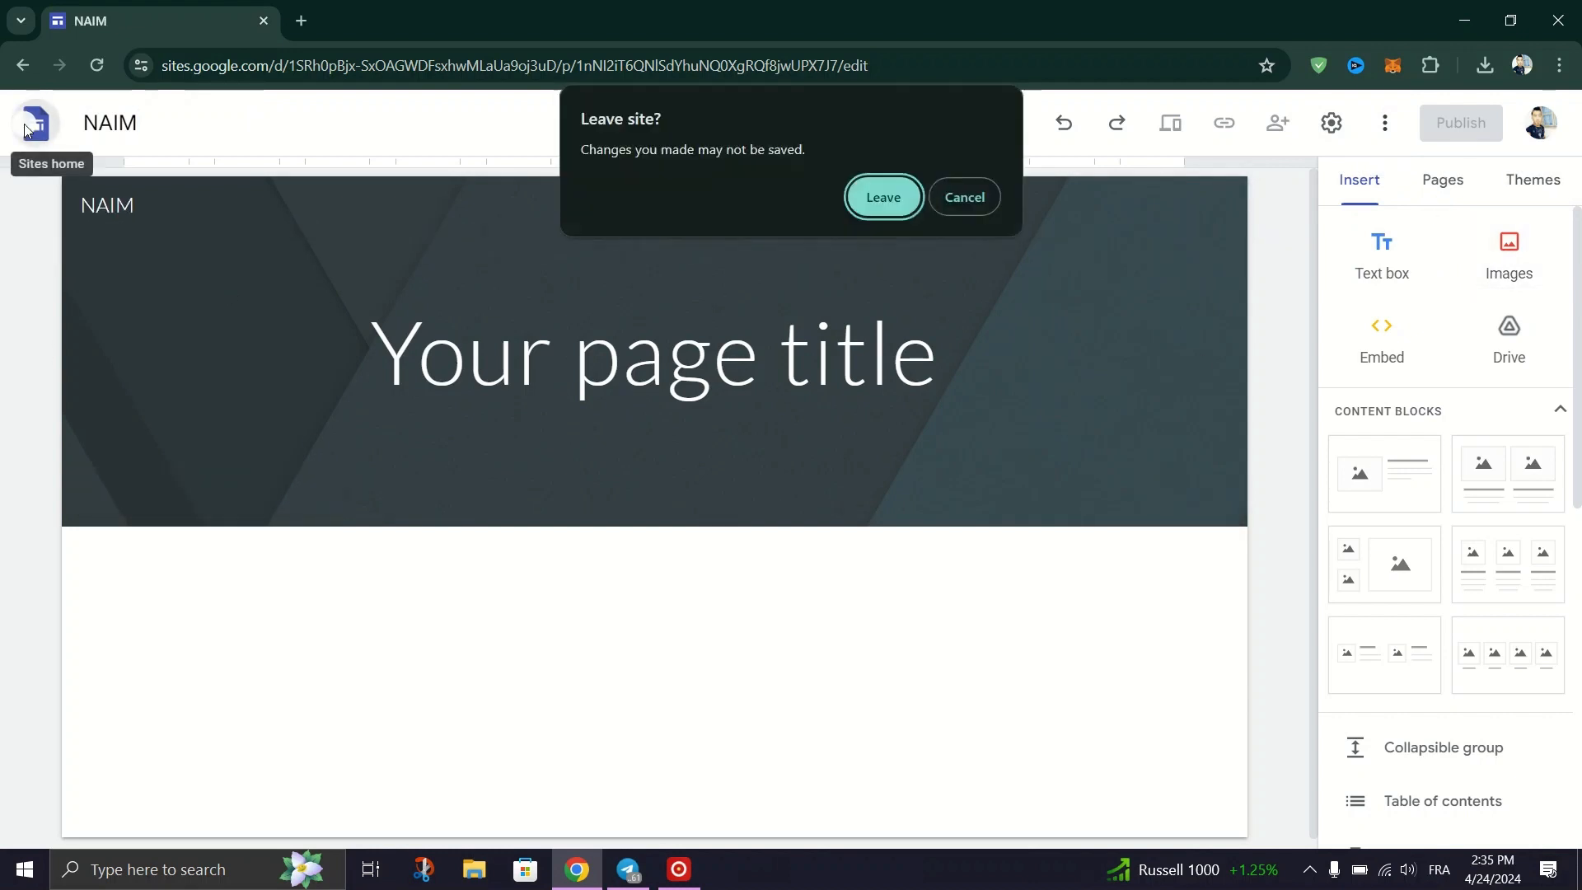
{"action": "left_click", "coordinate": [964, 197]}
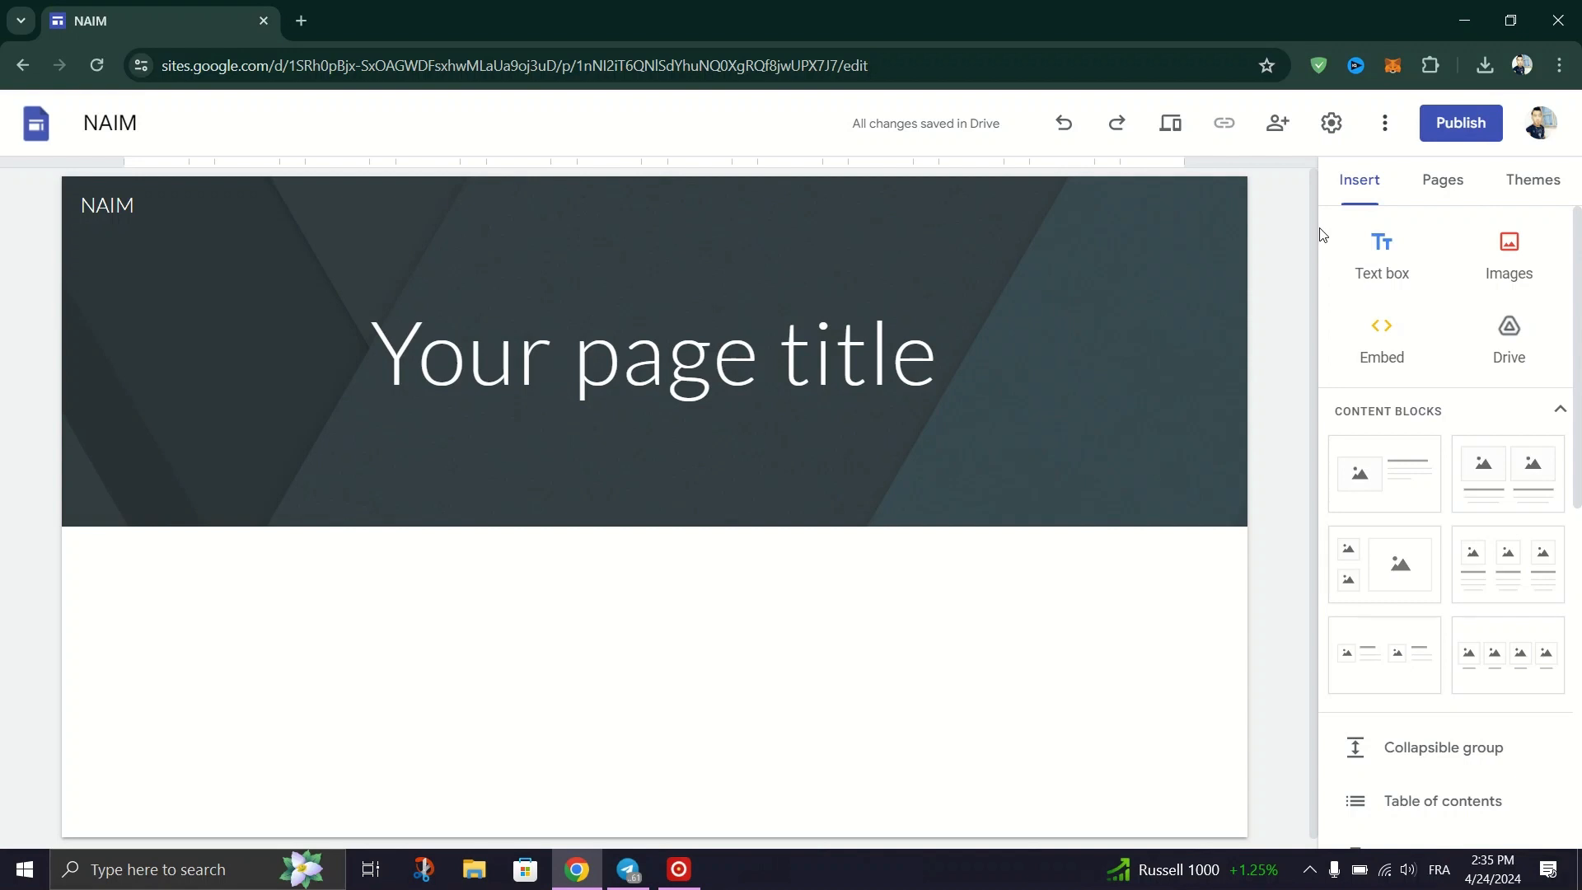
Step: Upload the sunset mountain lake picture from the WALLPAPERS folder in Downloads as the page header image
{"action": "scroll", "coordinate": [1381, 334], "scroll_direction": "down", "scroll_amount": 3}
{"action": "mouse_move", "coordinate": [496, 468]}
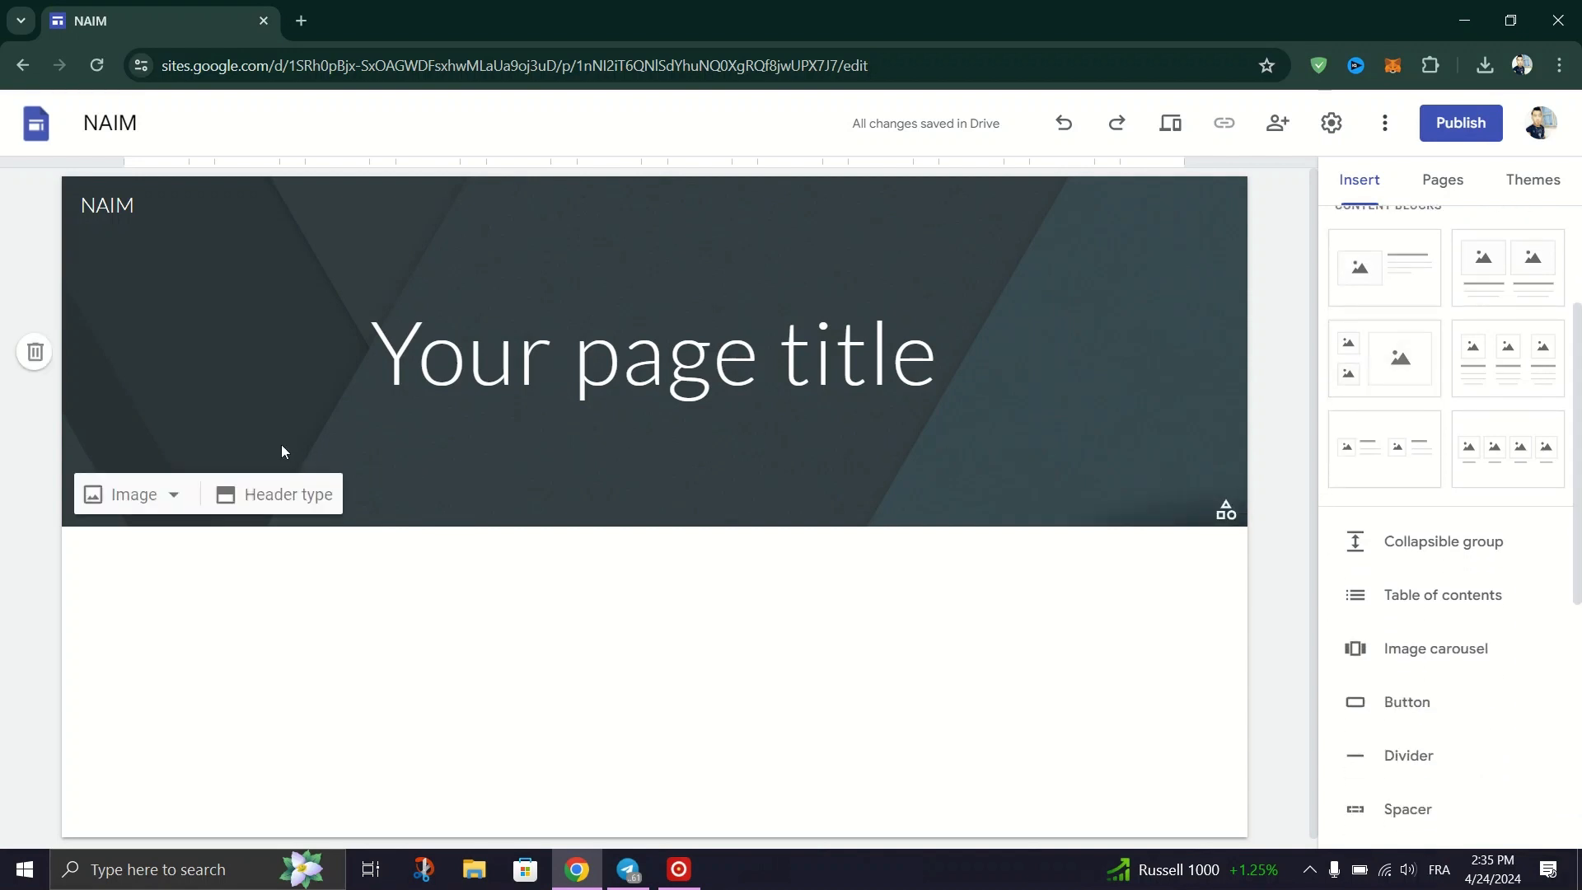
{"action": "left_click", "coordinate": [138, 498]}
{"action": "left_click", "coordinate": [153, 552]}
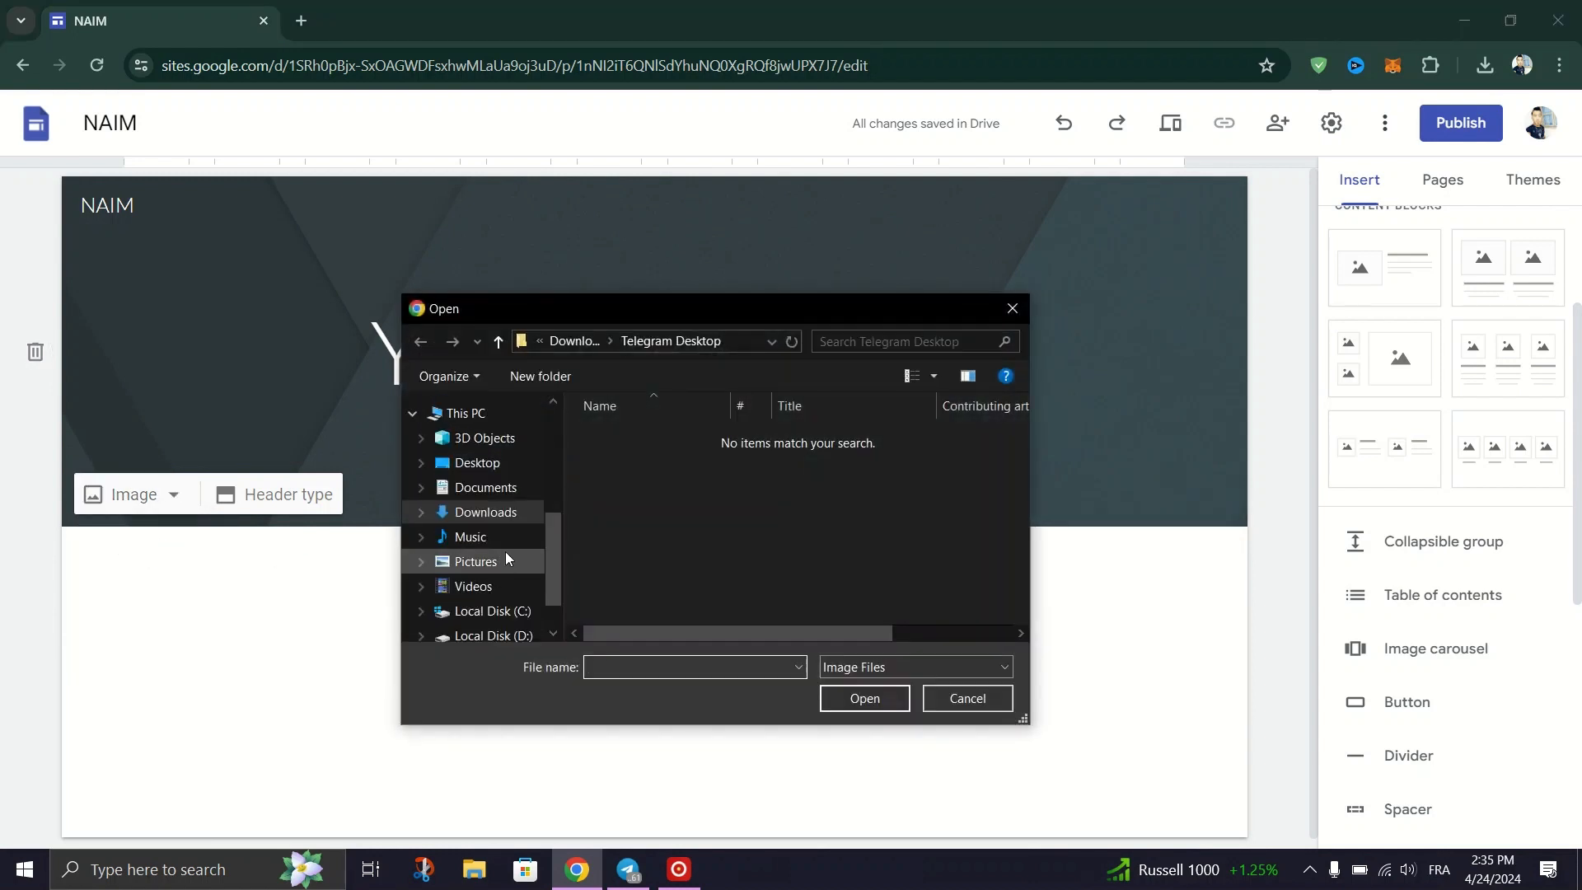
{"action": "left_click", "coordinate": [486, 512]}
{"action": "scroll", "coordinate": [739, 502], "scroll_direction": "down", "scroll_amount": 1}
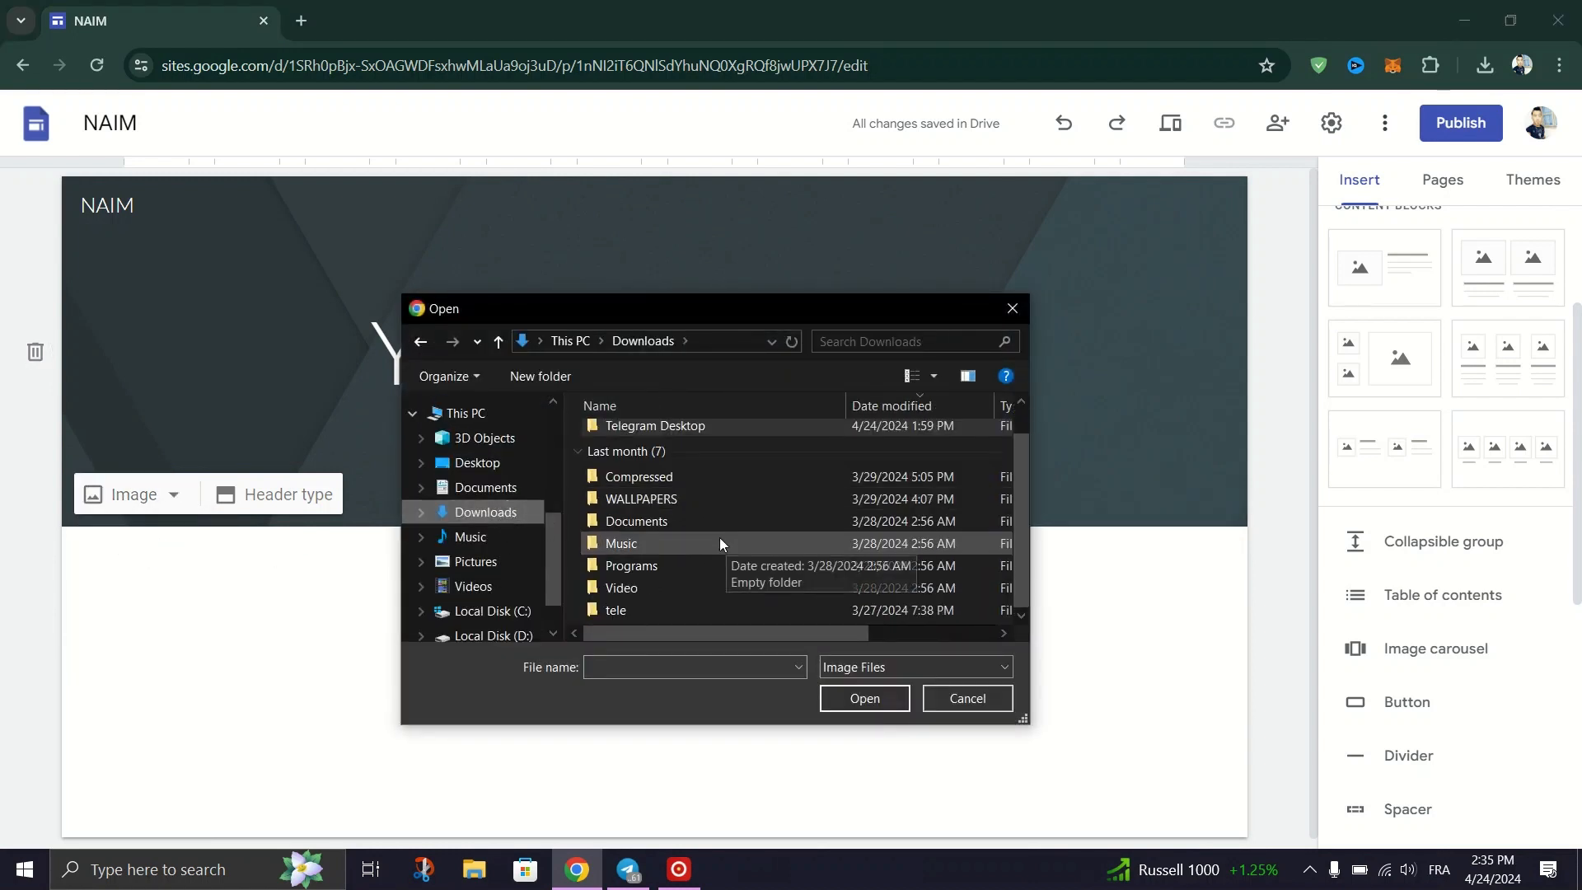
{"action": "double_click", "coordinate": [706, 498]}
{"action": "double_click", "coordinate": [655, 465]}
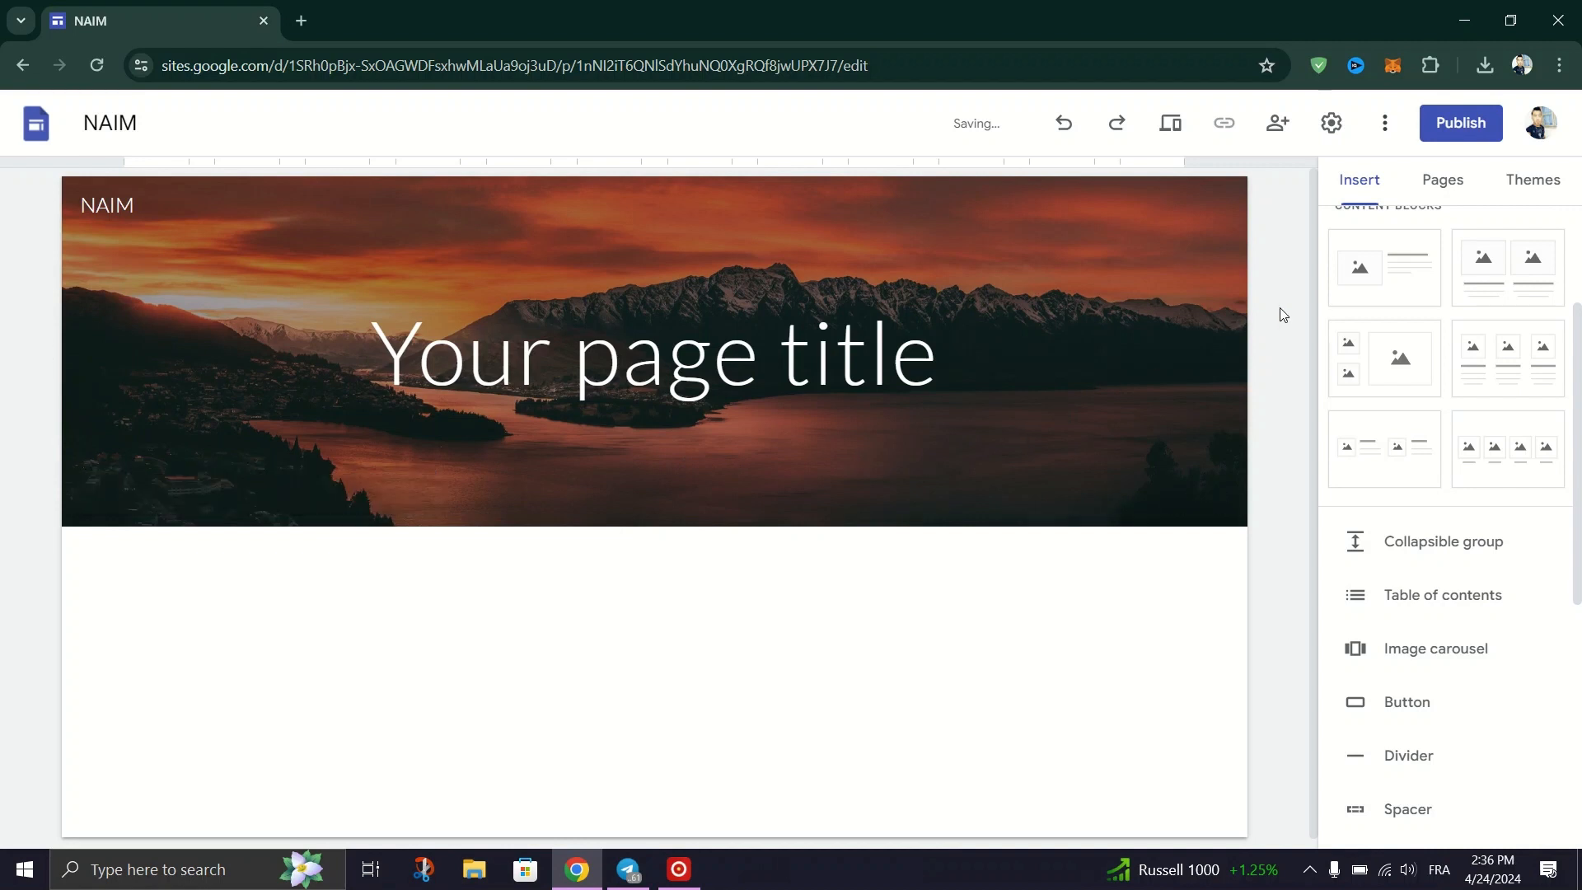
Step: Add a text box reading "HELLO" below the header, keeping the Lato font
{"action": "scroll", "coordinate": [1392, 308], "scroll_direction": "up", "scroll_amount": 3}
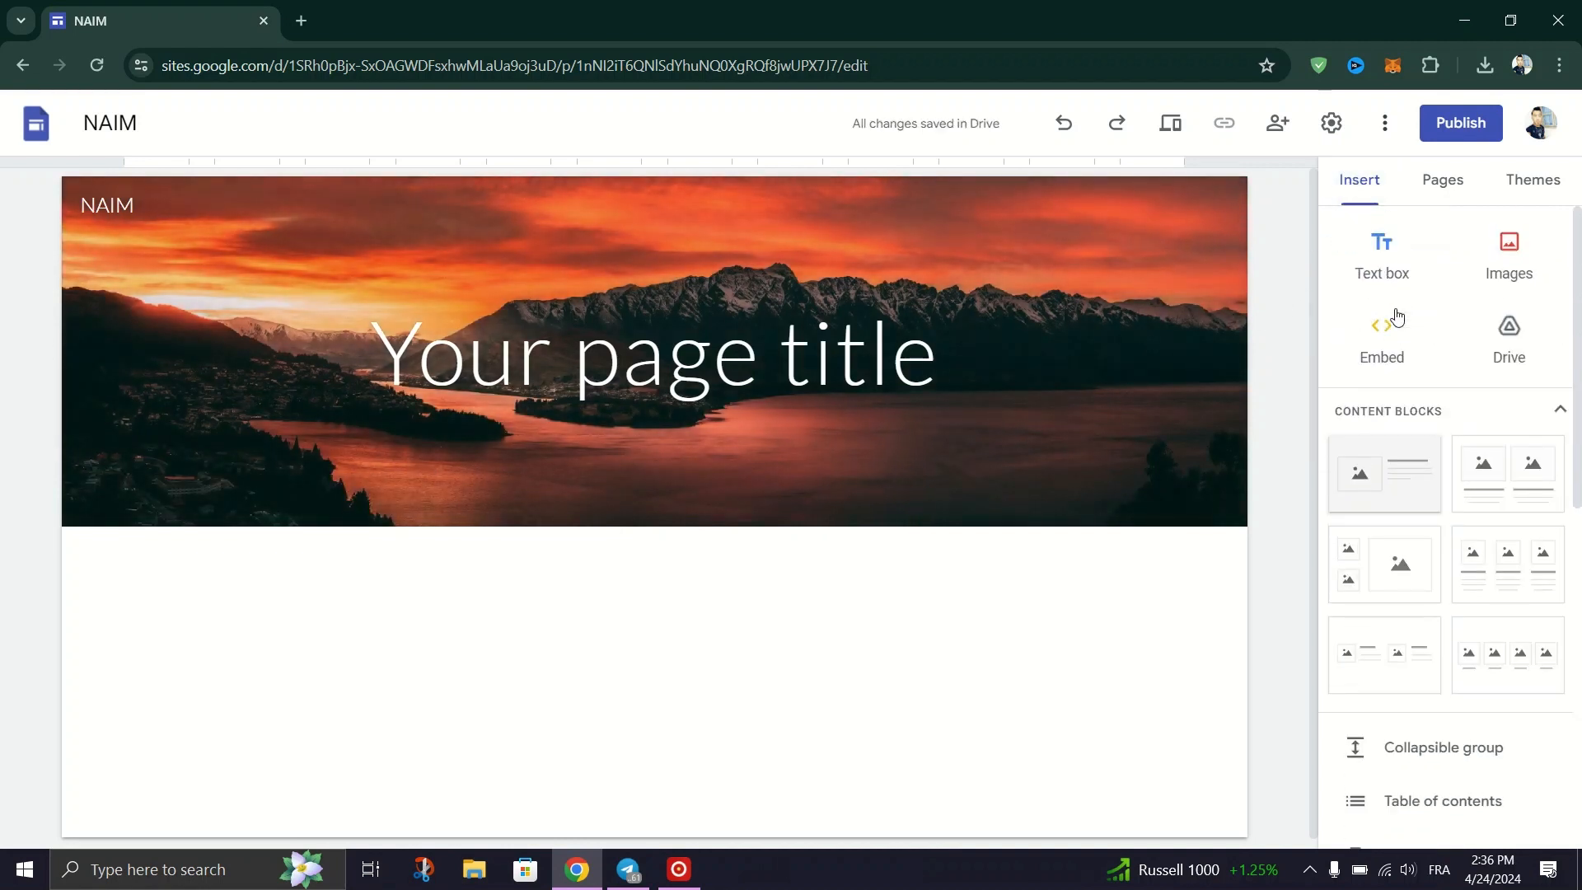
{"action": "left_click", "coordinate": [1392, 264]}
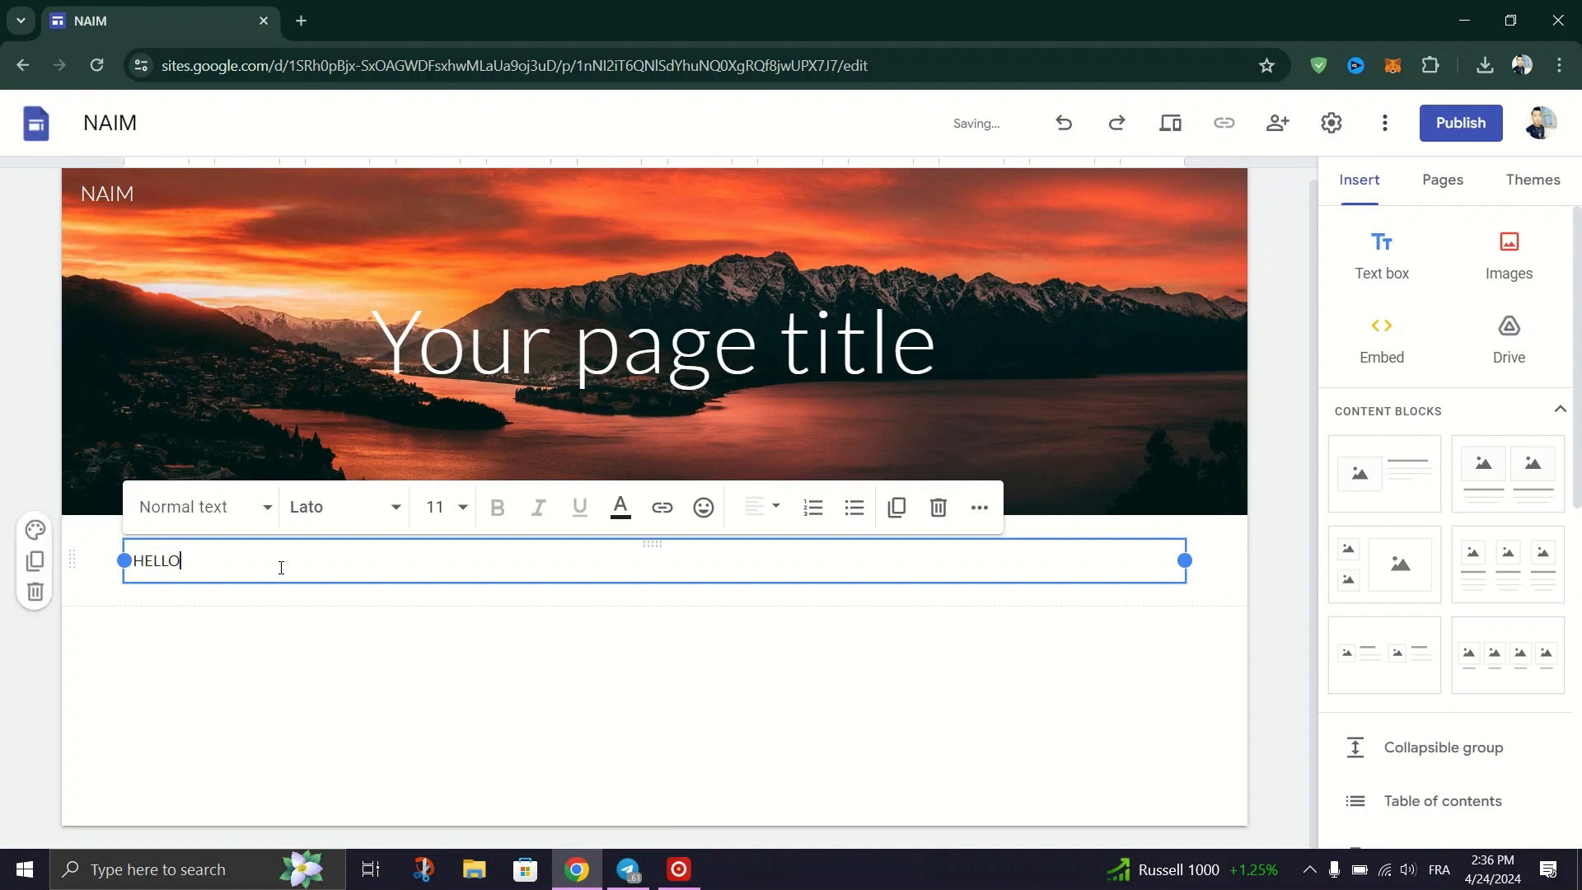
{"action": "left_click", "coordinate": [356, 508]}
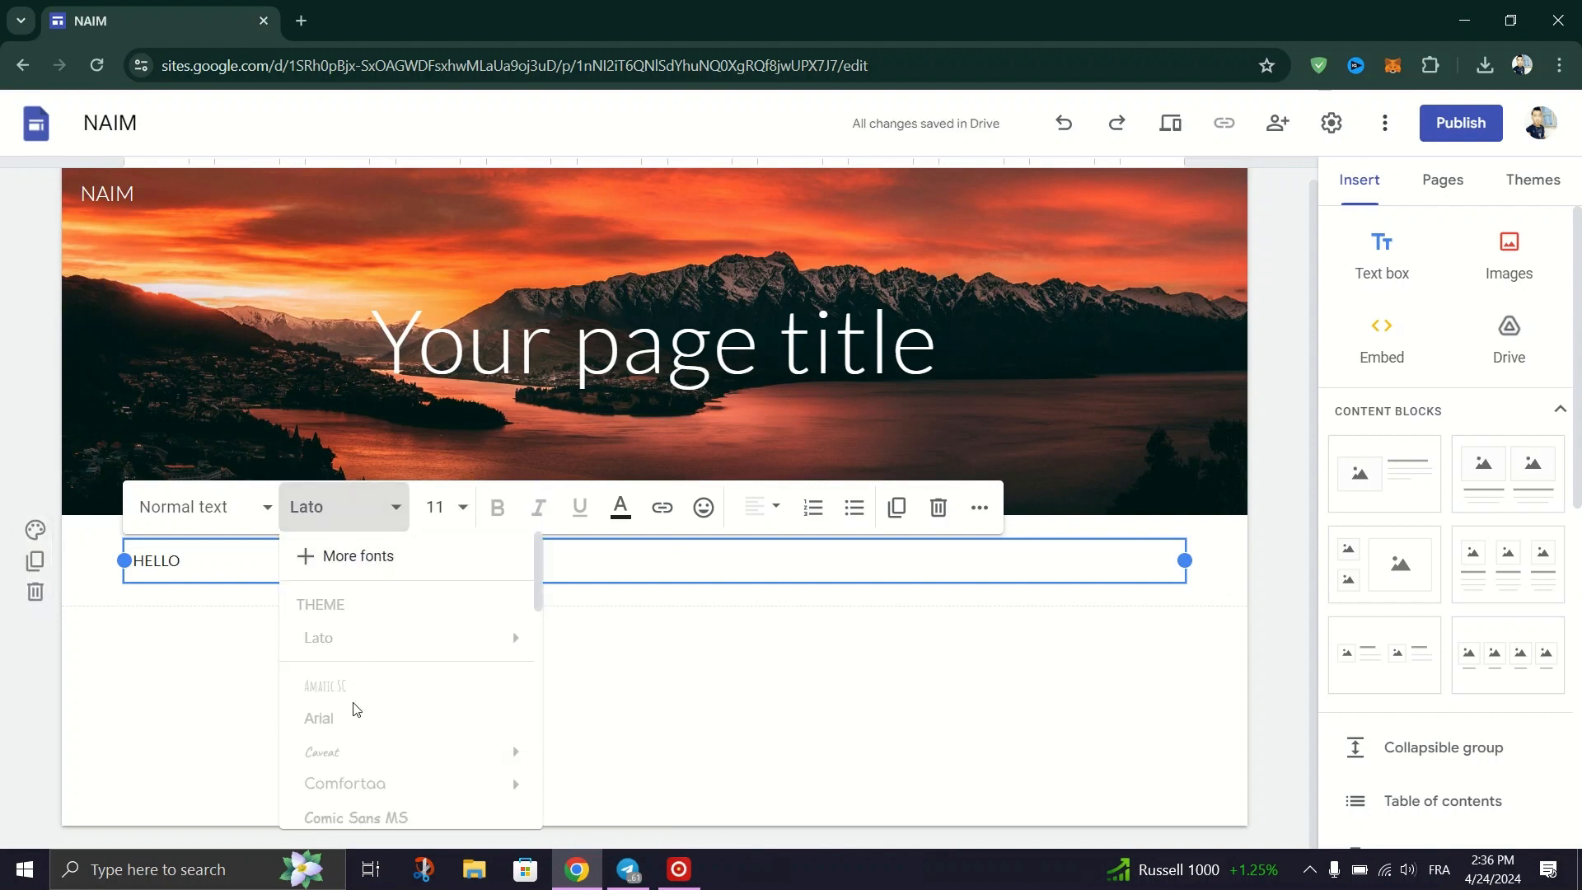
{"action": "left_click", "coordinate": [343, 511]}
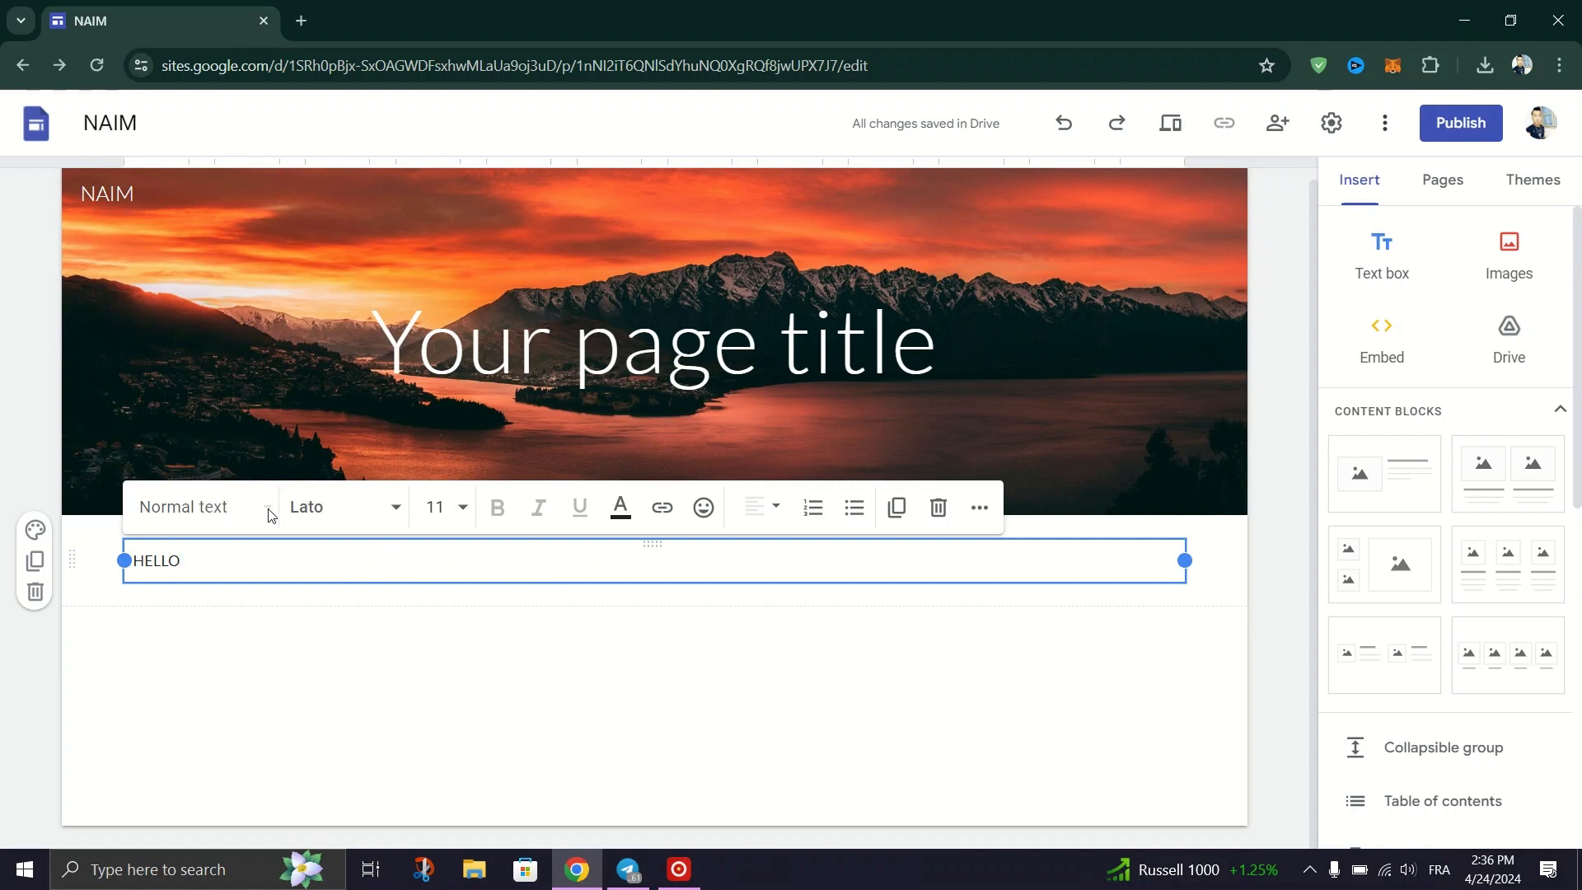
{"action": "left_click", "coordinate": [372, 633]}
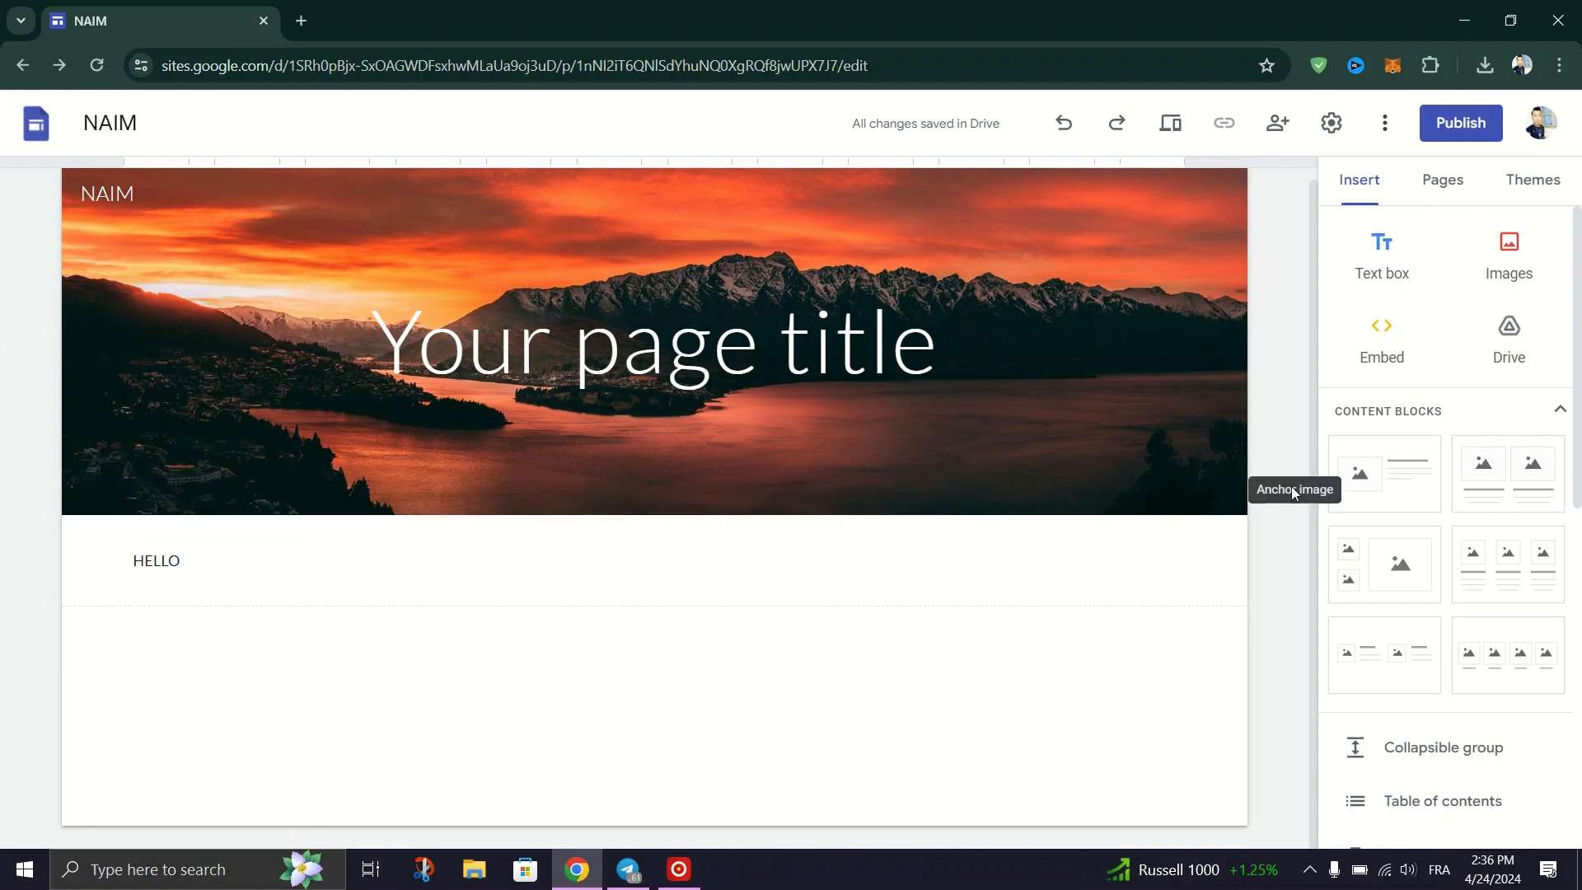
Step: Add a second text box reading "IETS CONNECT" below the HELLO text
{"action": "scroll", "coordinate": [1398, 418], "scroll_direction": "down", "scroll_amount": 3}
{"action": "scroll", "coordinate": [1393, 478], "scroll_direction": "up", "scroll_amount": 3}
{"action": "scroll", "coordinate": [1393, 198], "scroll_direction": "down", "scroll_amount": 1}
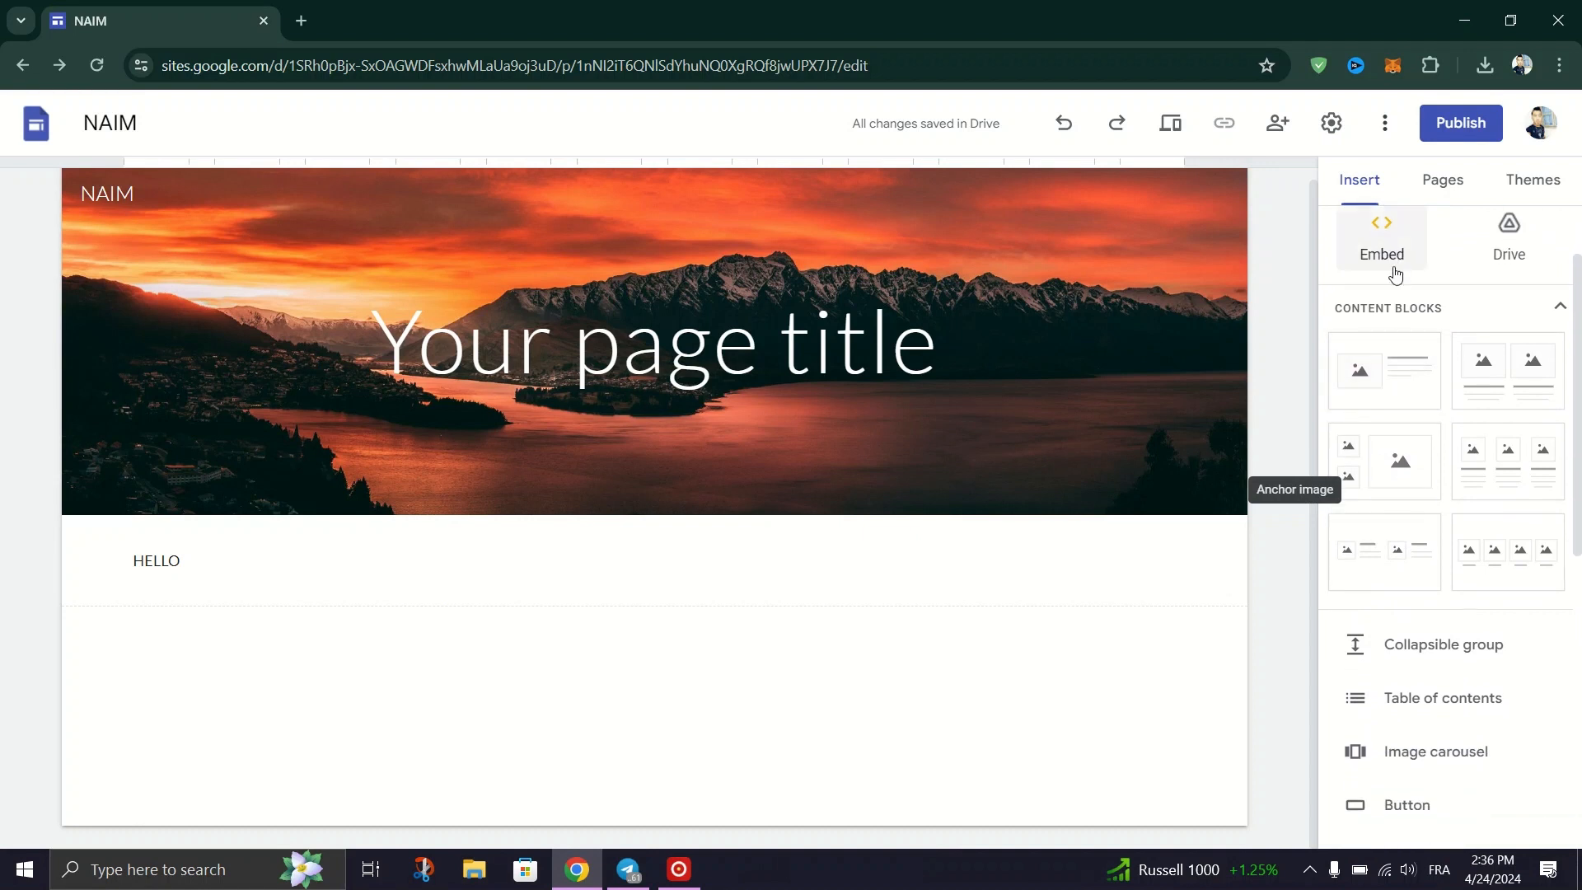
{"action": "scroll", "coordinate": [1384, 264], "scroll_direction": "up", "scroll_amount": 1}
{"action": "left_click", "coordinate": [1377, 274]}
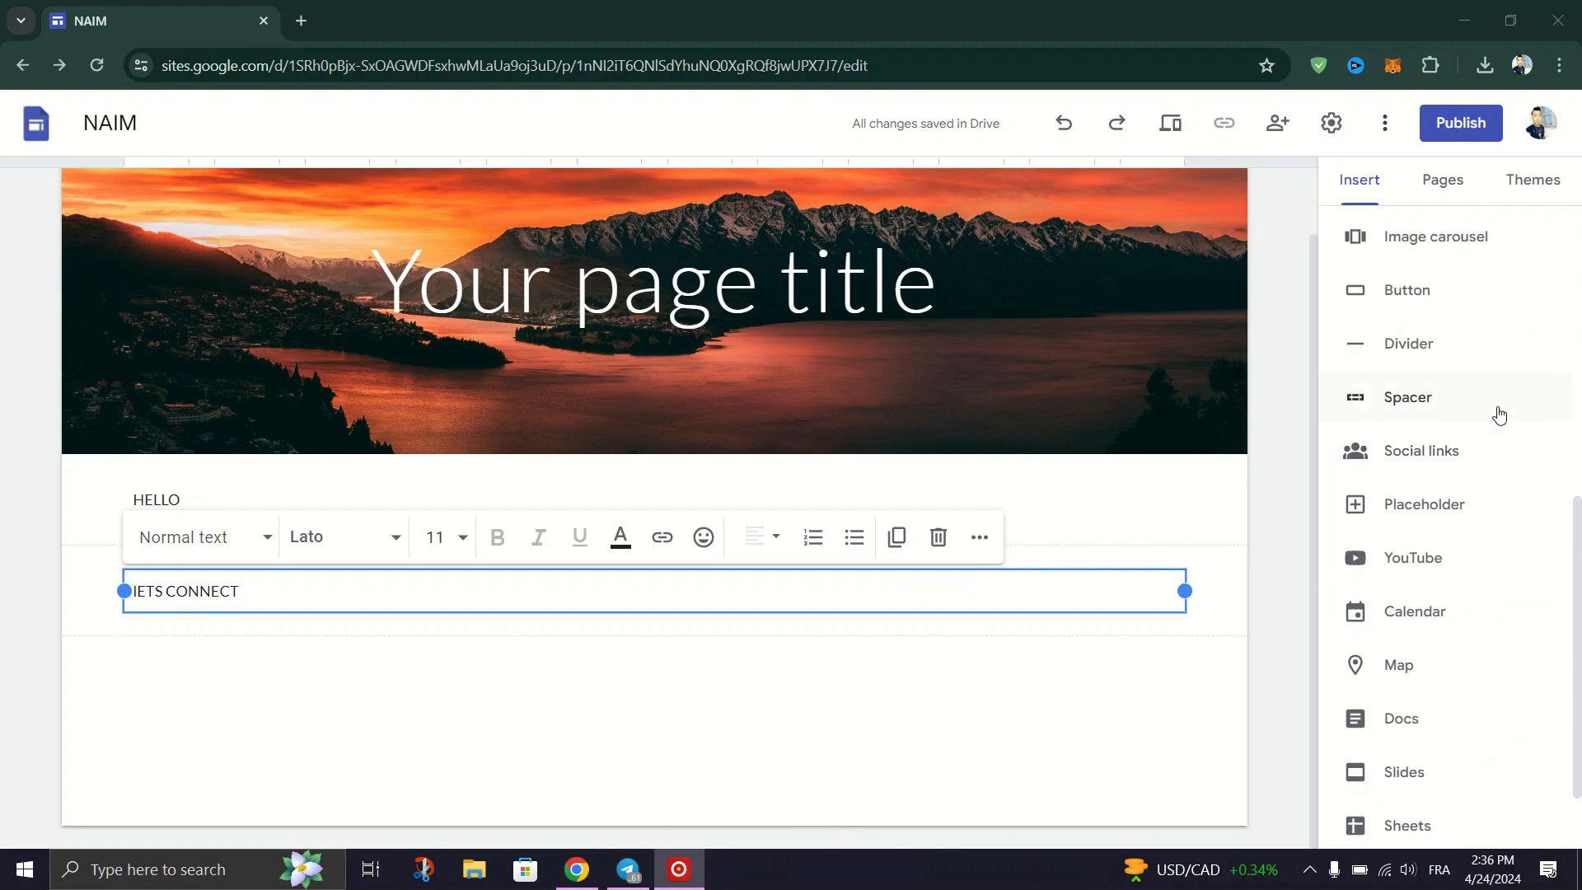
{"action": "left_click", "coordinate": [1448, 471]}
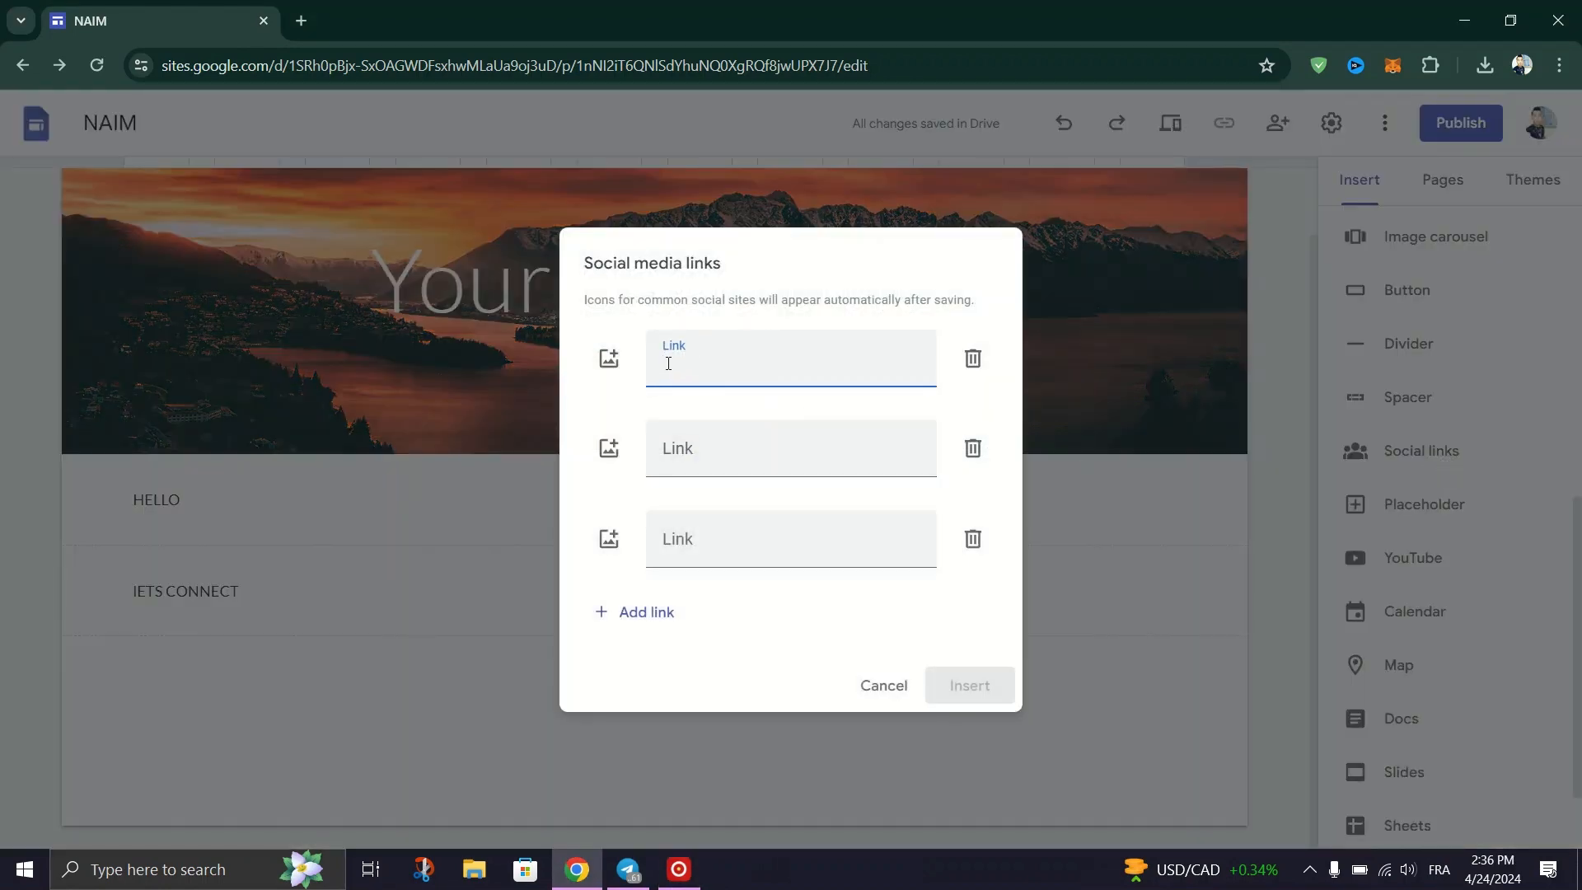
{"action": "left_click", "coordinate": [691, 438]}
{"action": "left_click", "coordinate": [716, 541]}
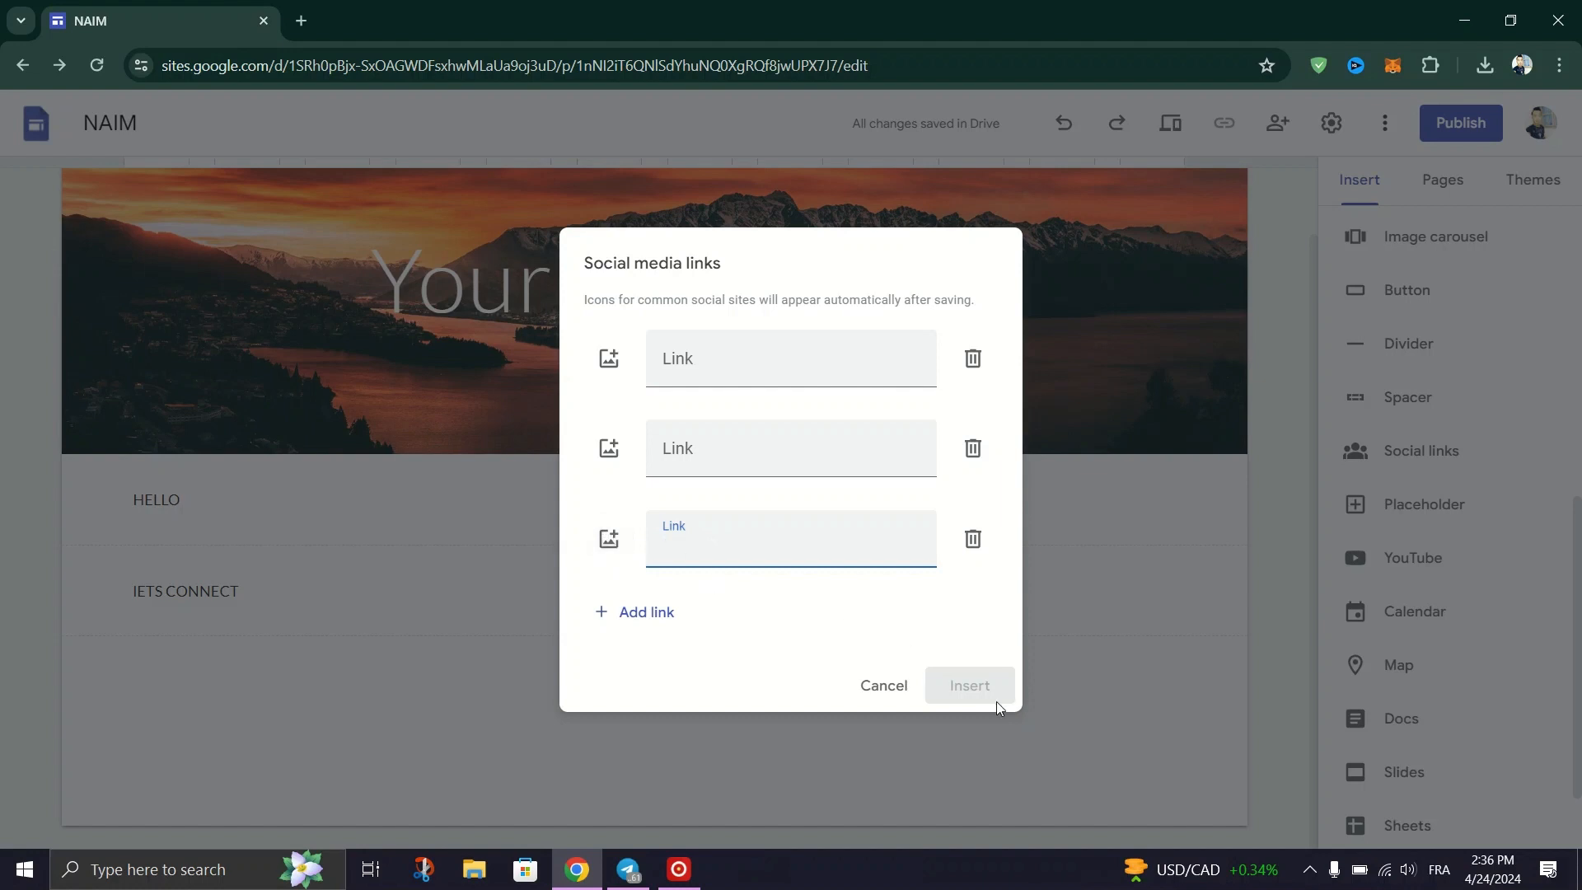
{"action": "left_click", "coordinate": [903, 689]}
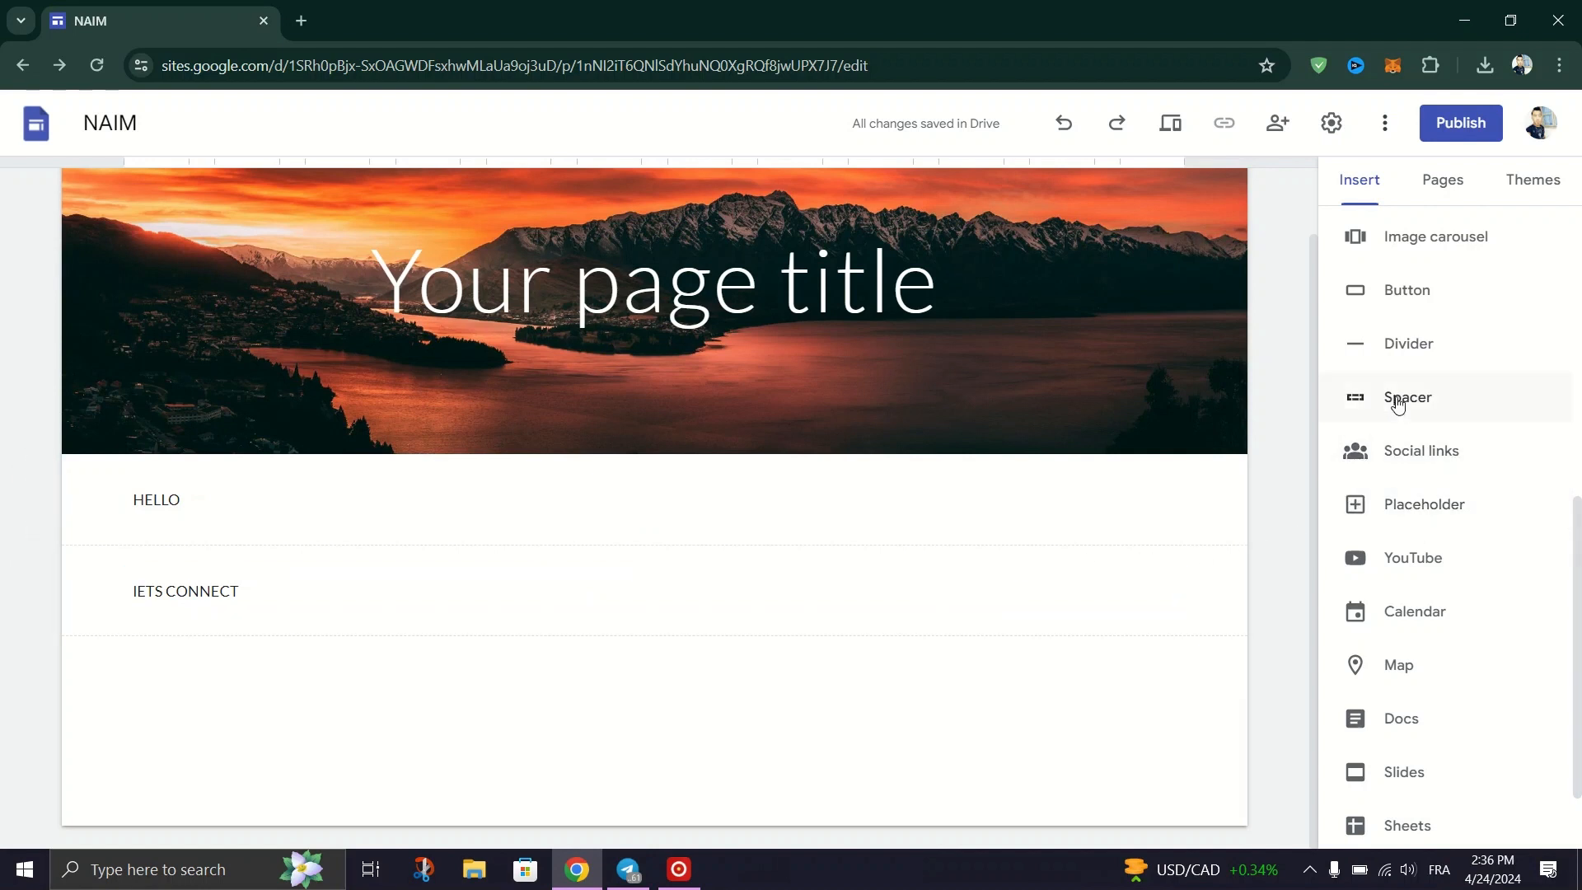
Step: Insert a divider line below the "IETS CONNECT" text box
{"action": "left_click", "coordinate": [1399, 344]}
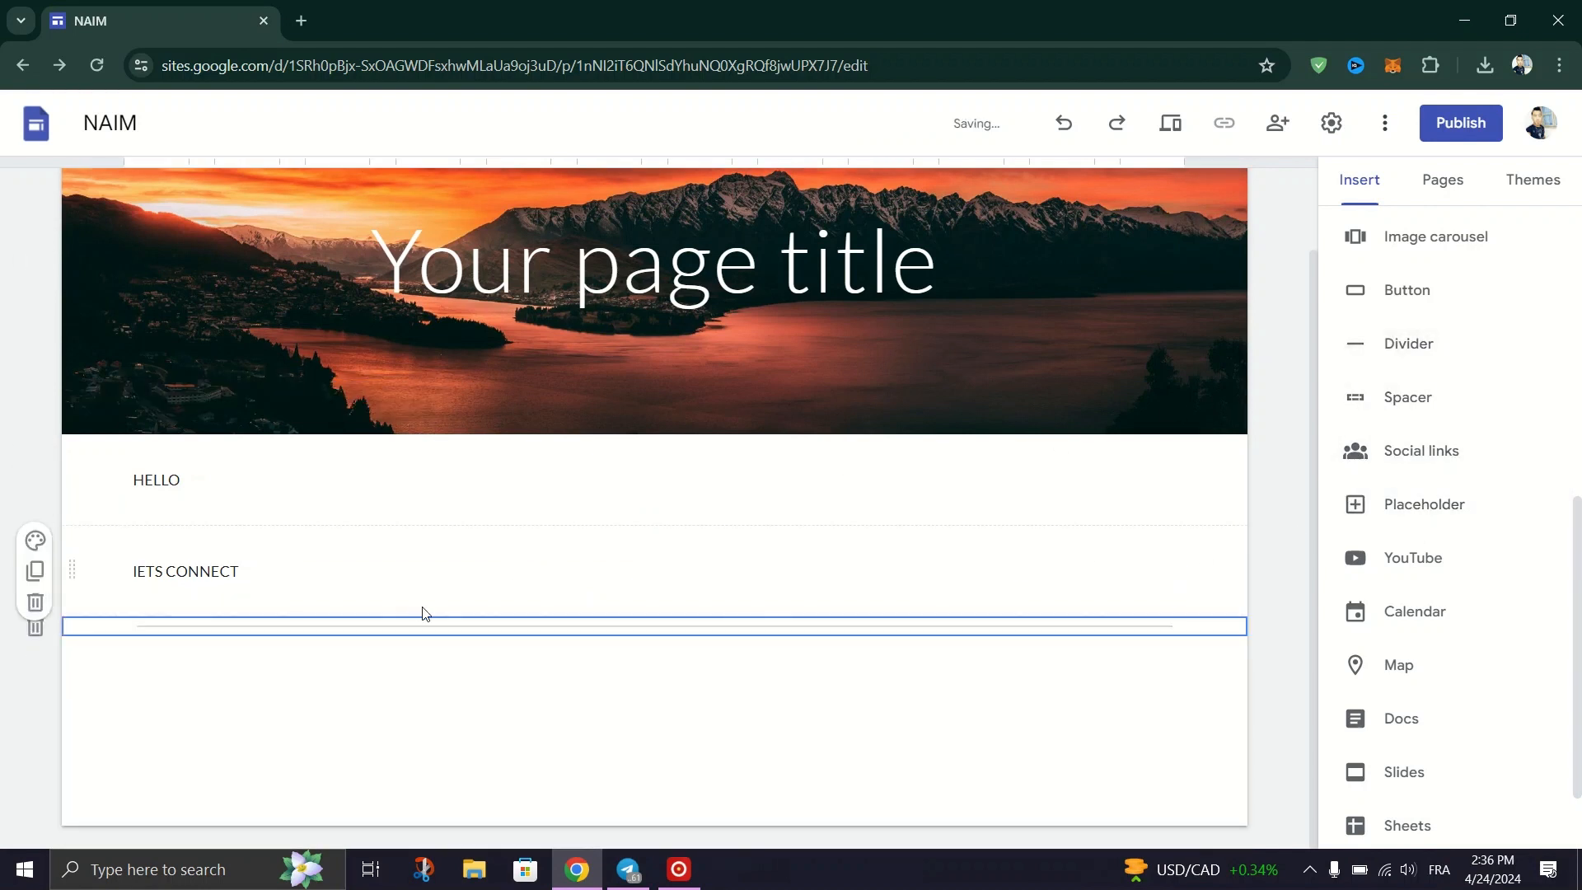
{"action": "scroll", "coordinate": [423, 610], "scroll_direction": "up", "scroll_amount": 1}
Step: Search for "google forms" in a new browser tab and open Google Forms
{"action": "left_click", "coordinate": [301, 20]}
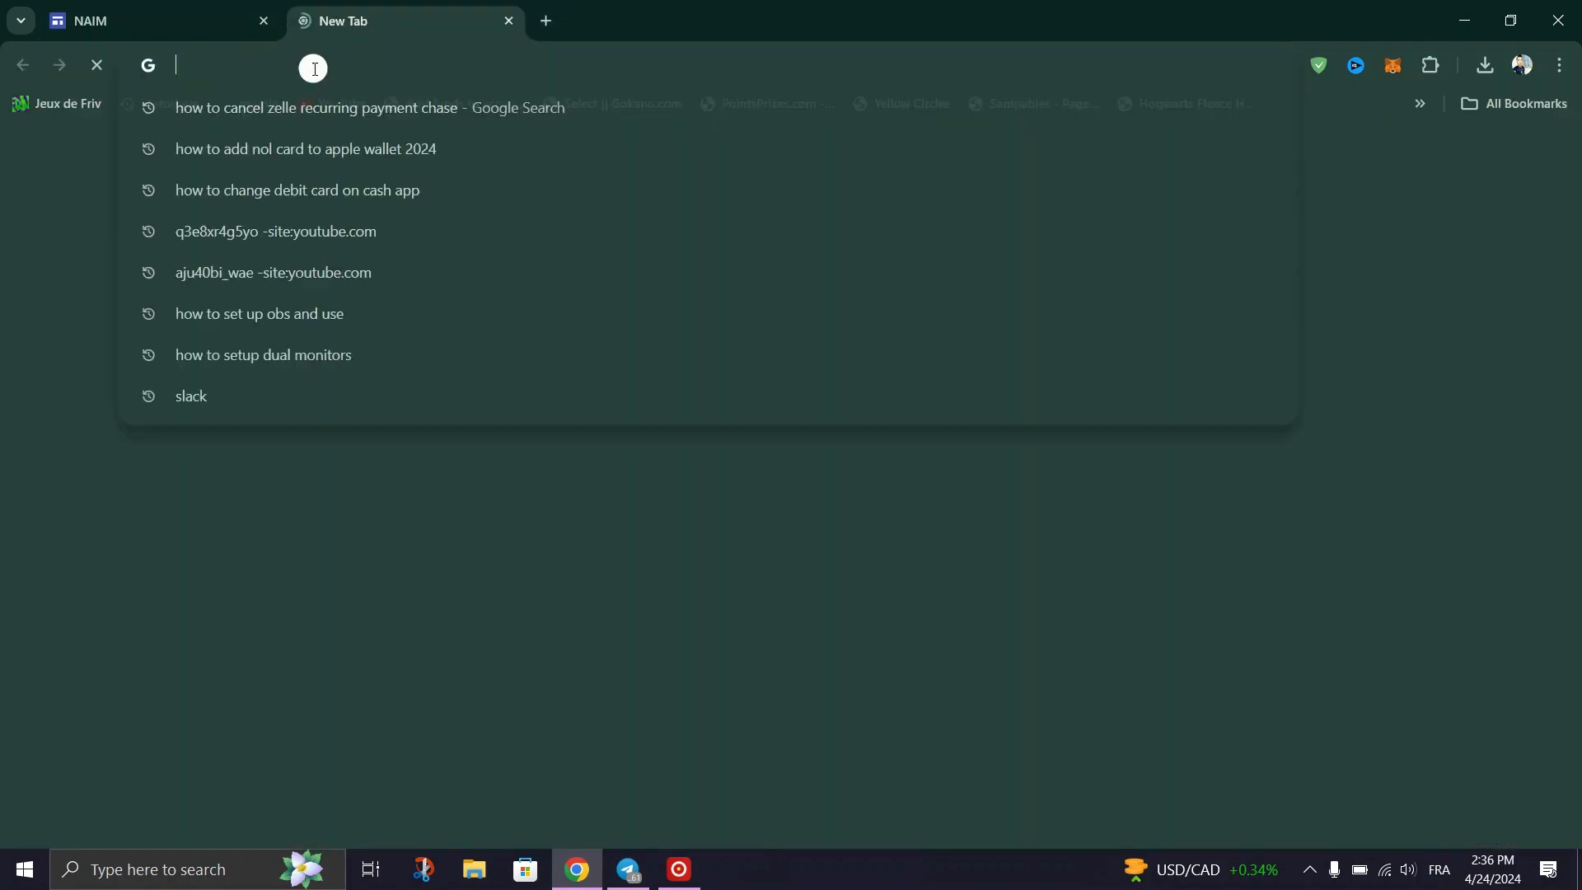
{"action": "type", "text": "GOOGLE "}
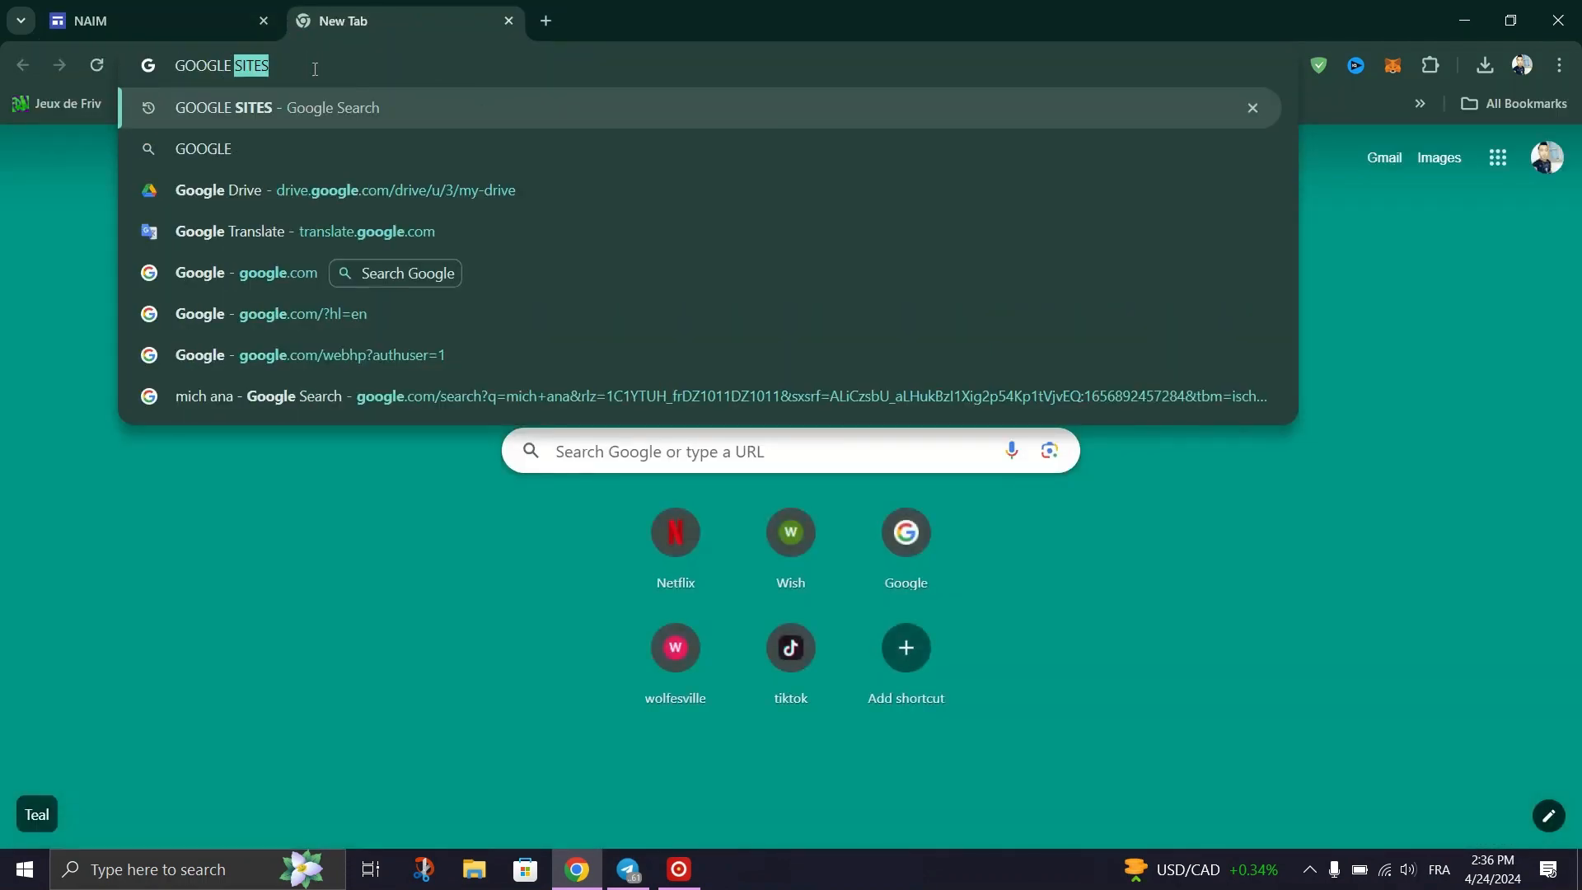
{"action": "type", "text": "FORM"}
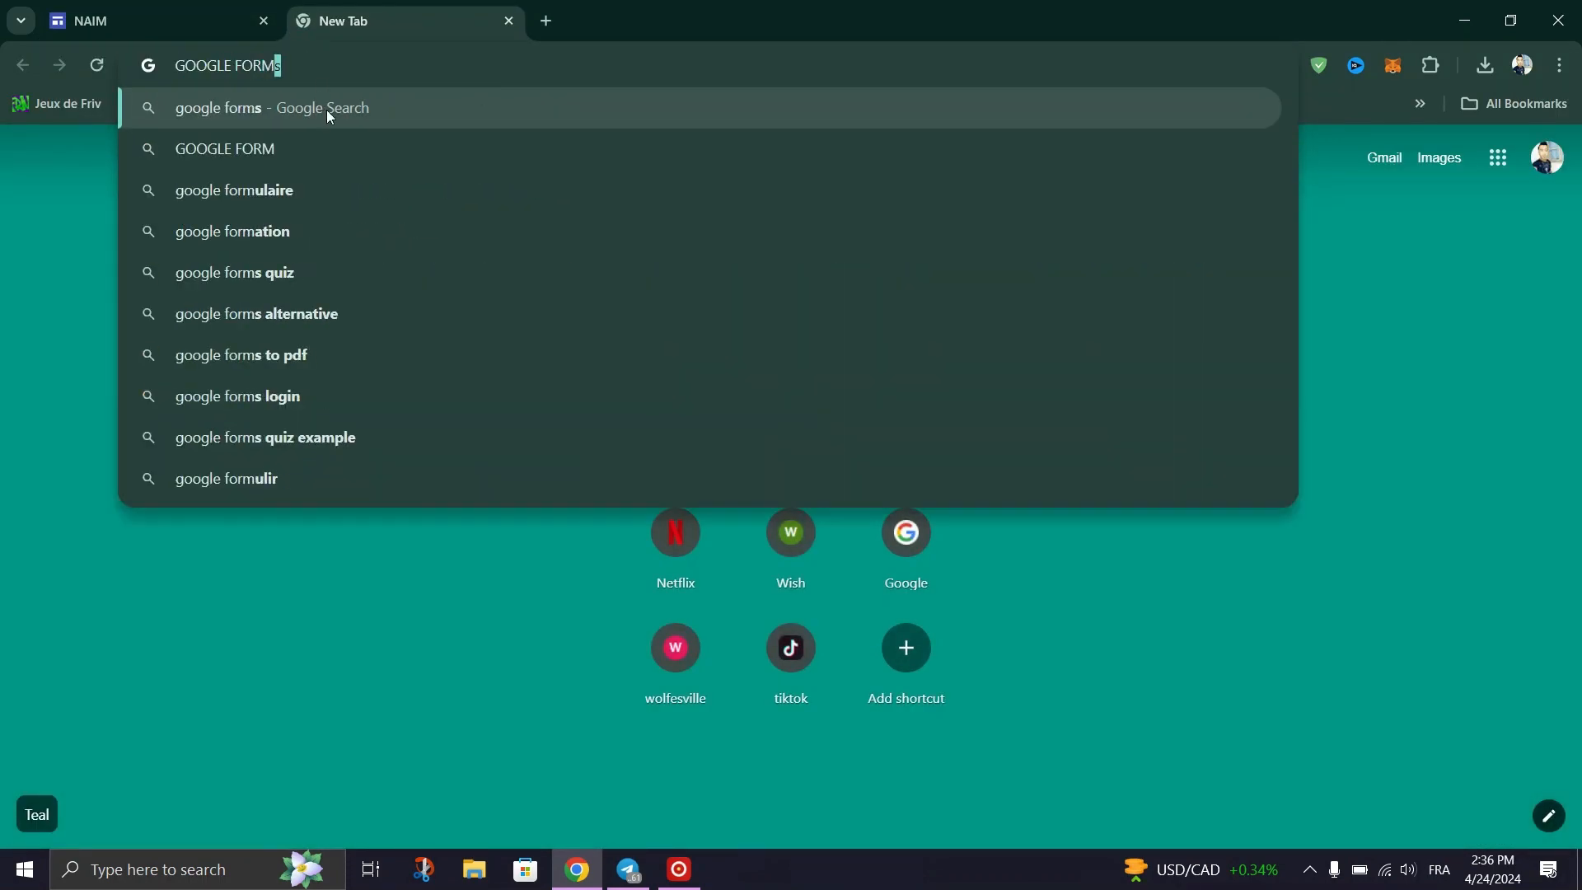
{"action": "left_click", "coordinate": [327, 110]}
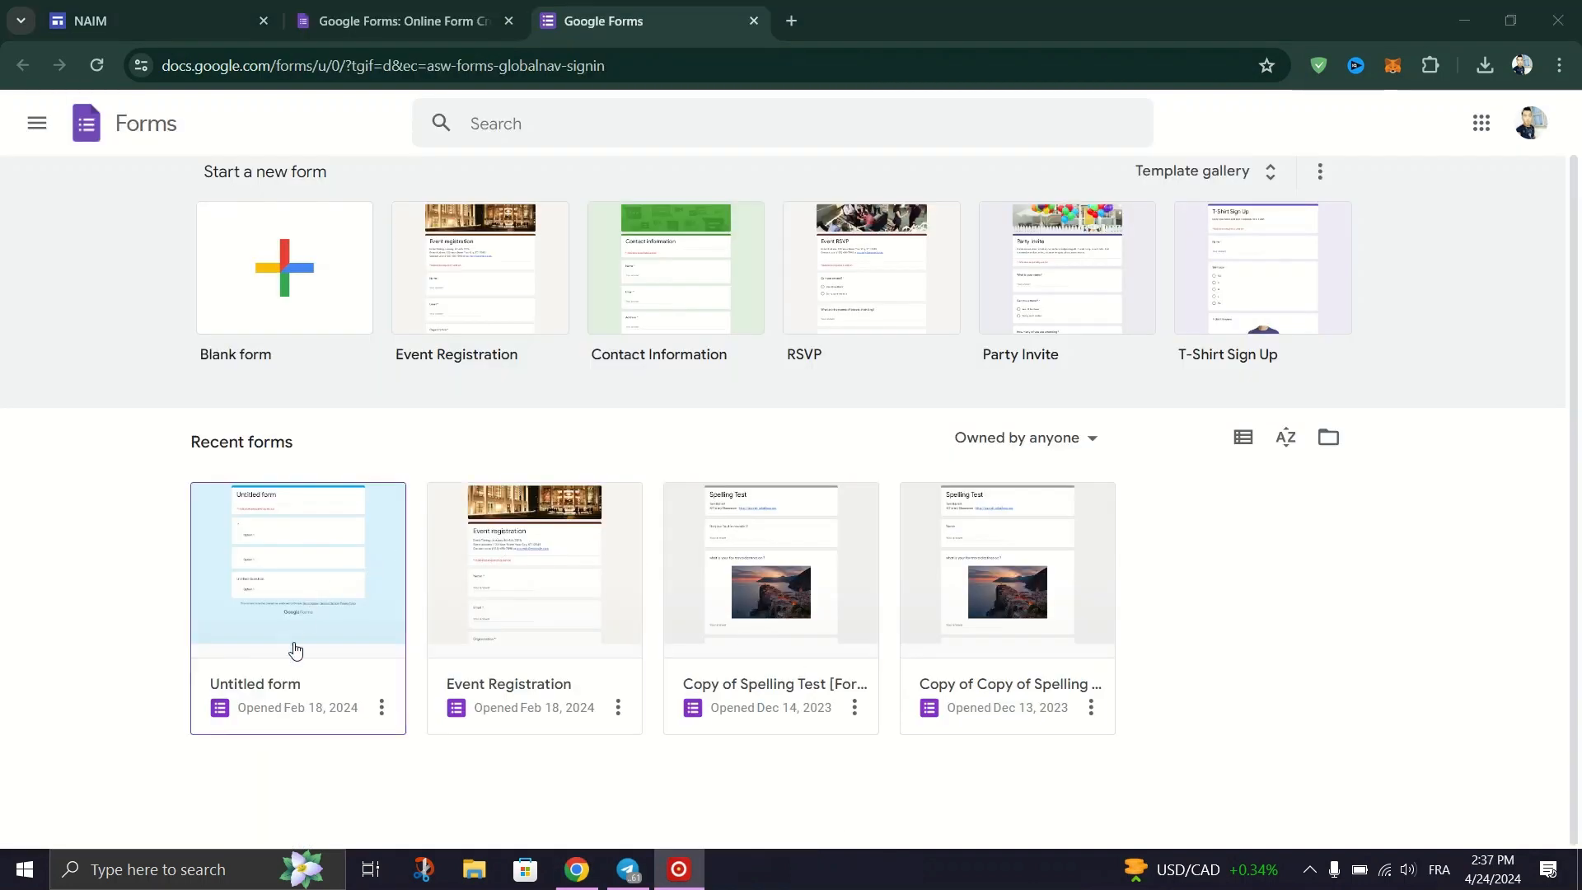
Step: Open the recent form named Untitled form and try to bring up its sending options
{"action": "left_click", "coordinate": [381, 707]}
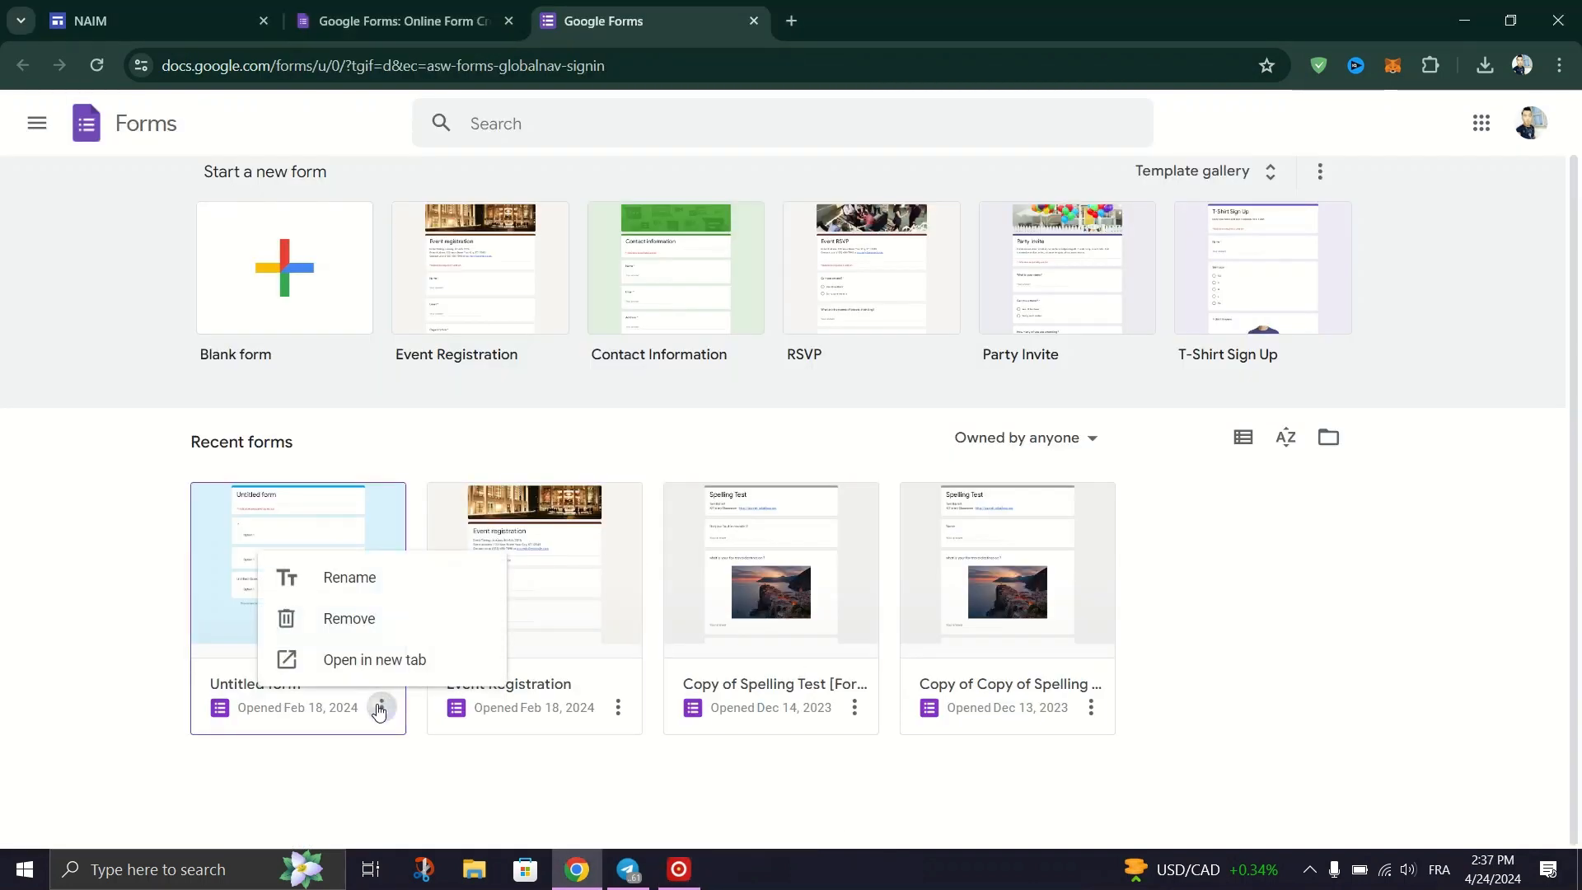
{"action": "left_click", "coordinate": [378, 712]}
{"action": "left_click", "coordinate": [313, 590]}
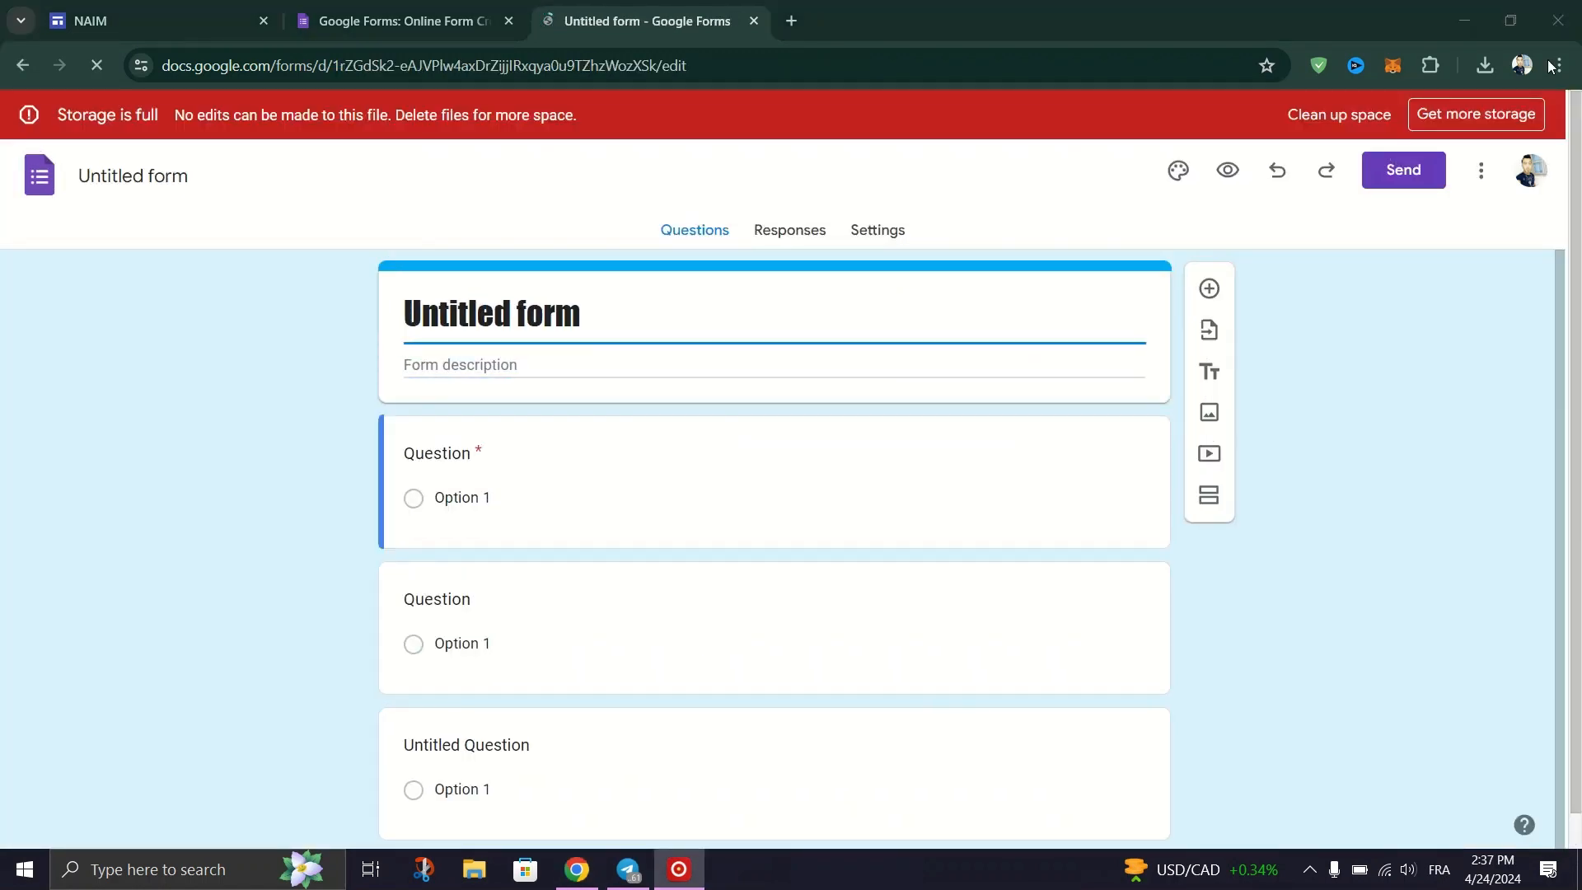
{"action": "left_click", "coordinate": [1399, 175]}
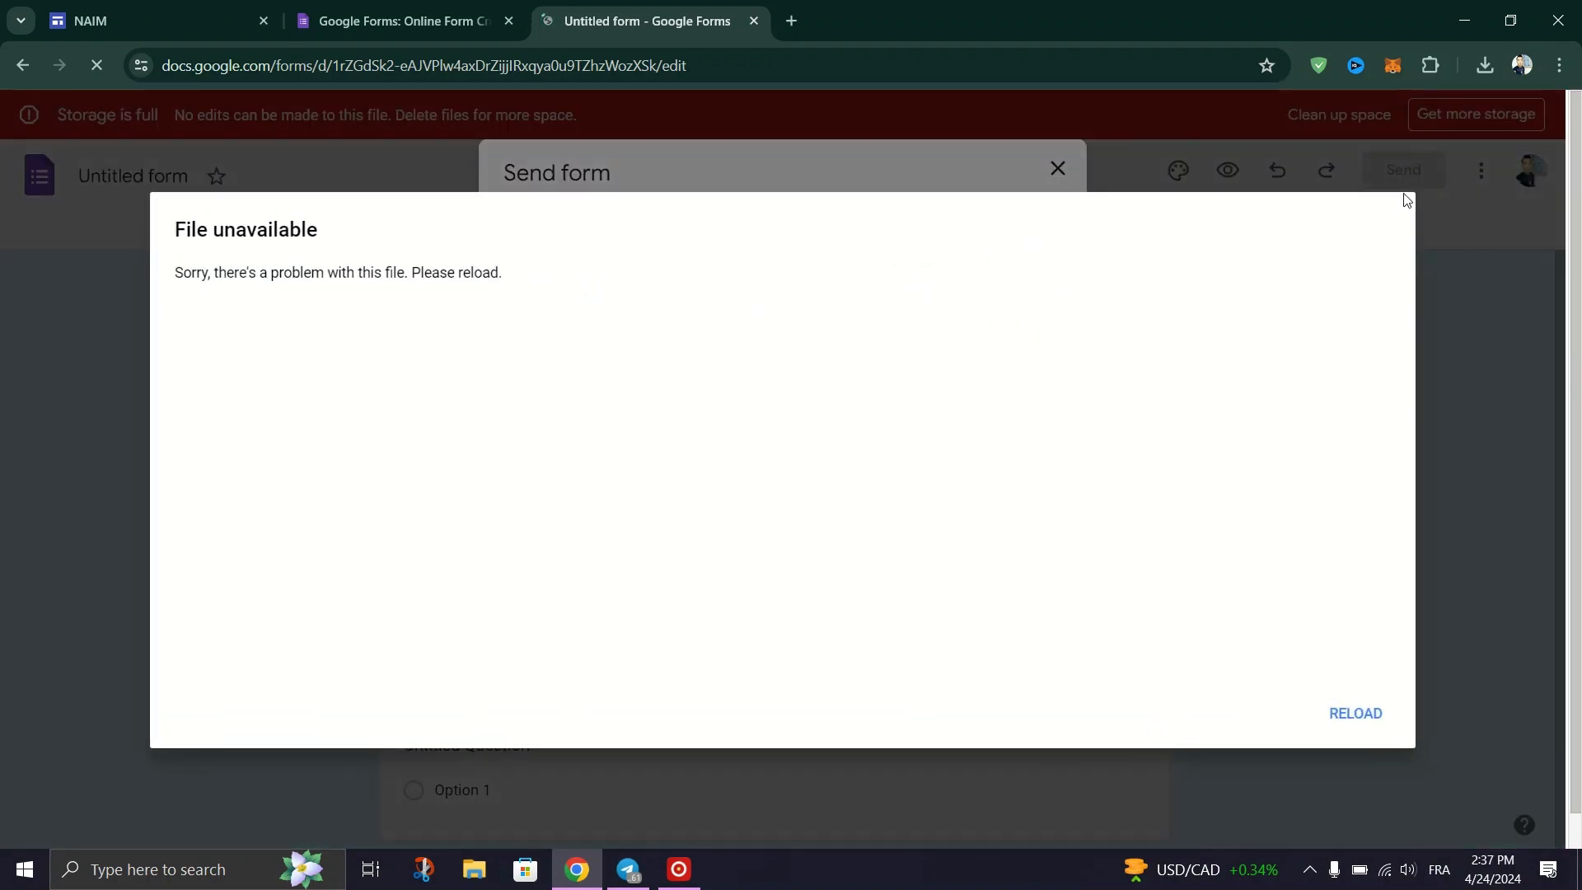
{"action": "left_click", "coordinate": [1376, 715]}
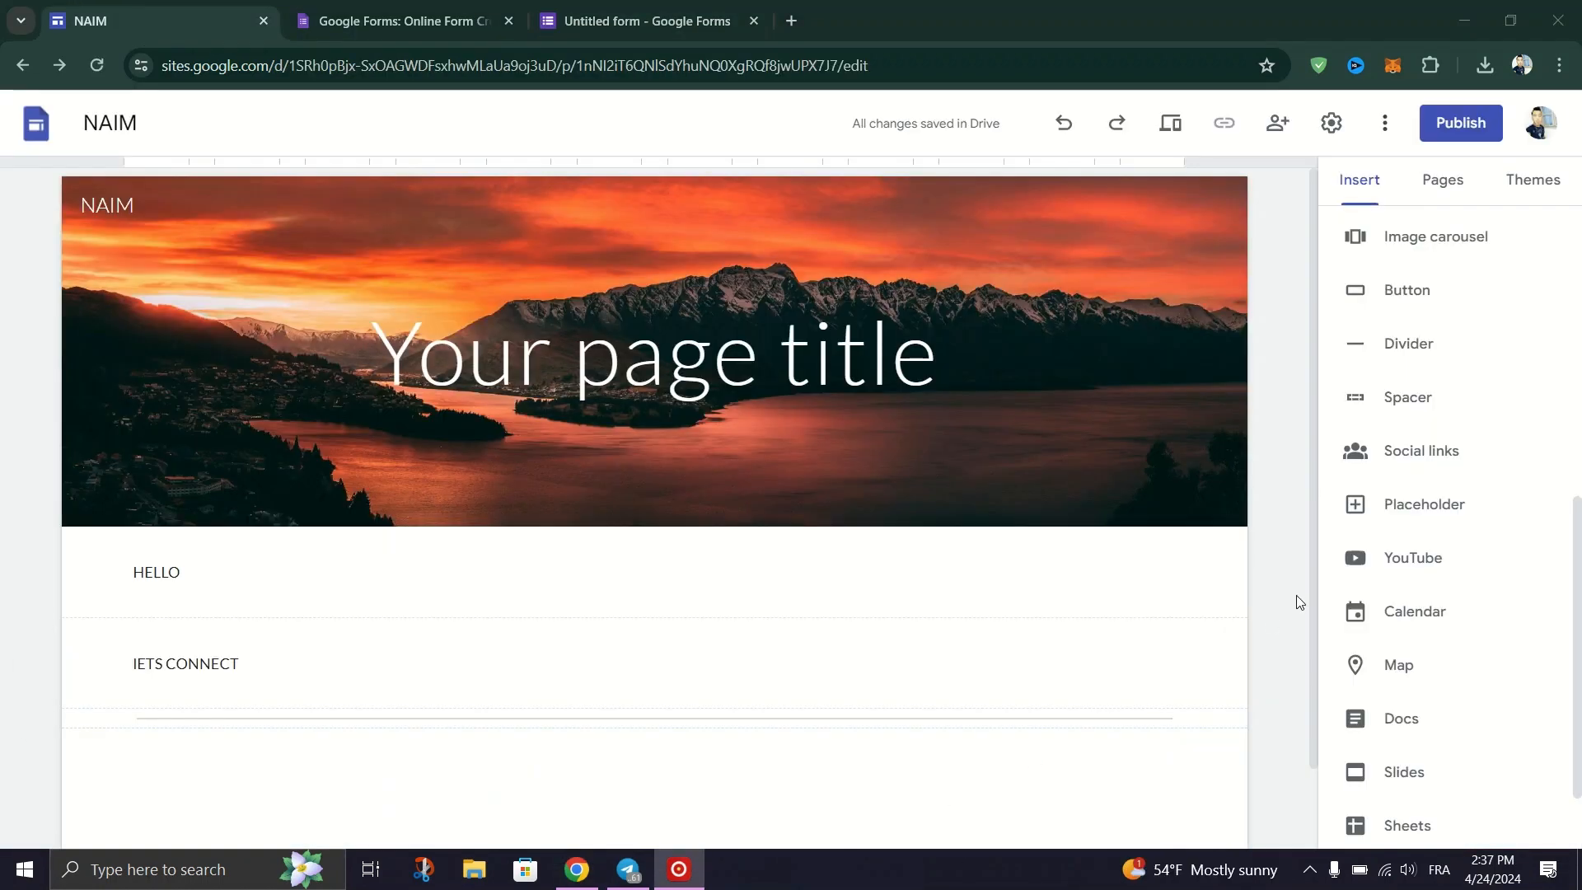
{"action": "scroll", "coordinate": [1480, 558], "scroll_direction": "up", "scroll_amount": 8}
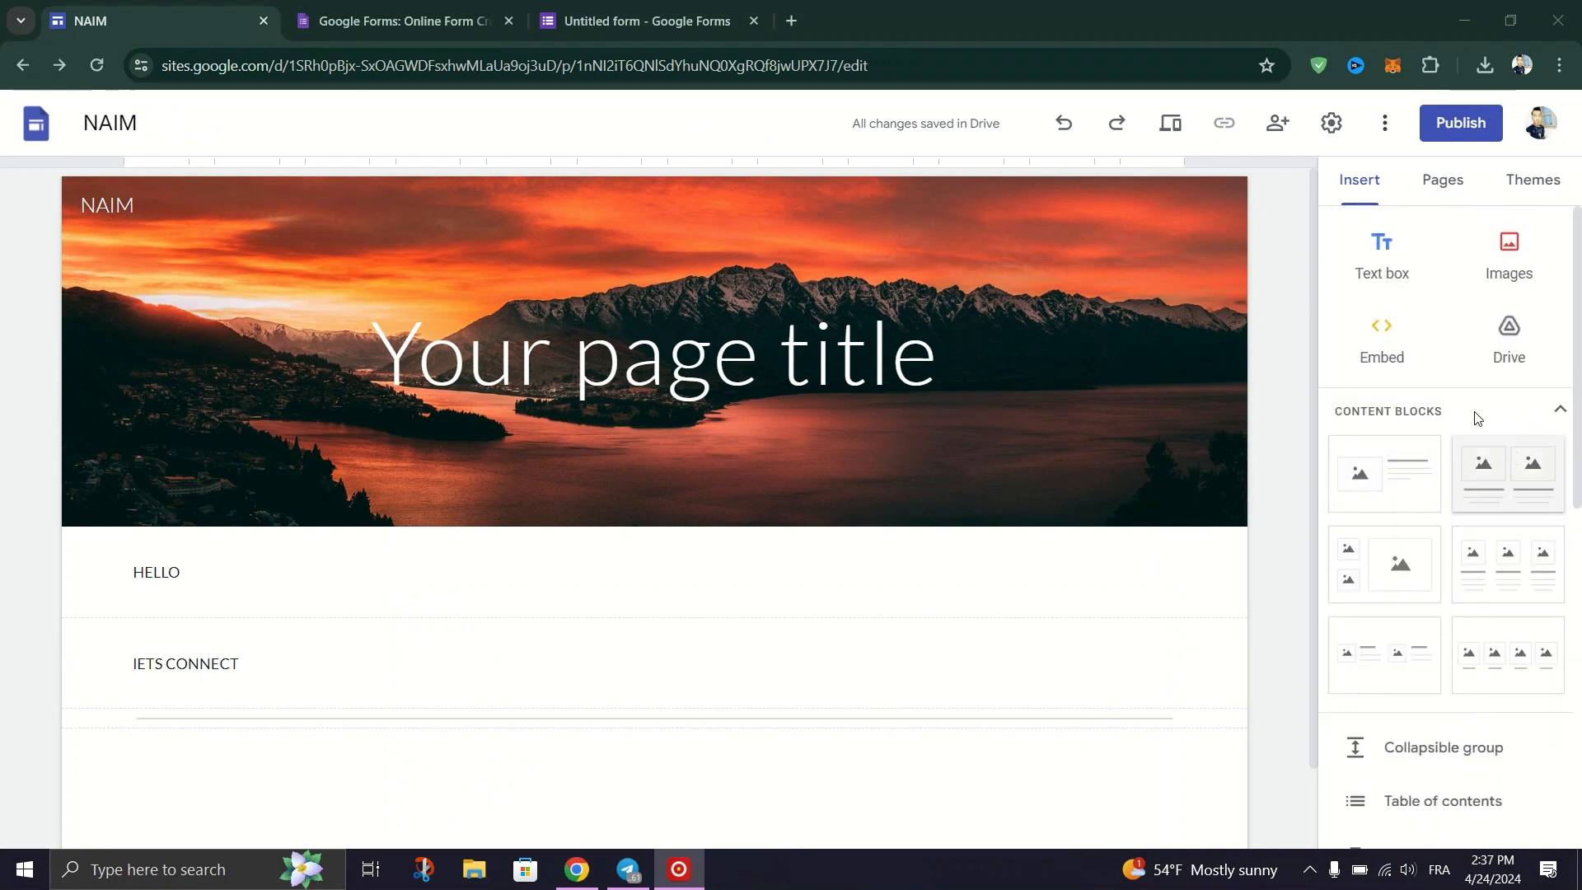
{"action": "scroll", "coordinate": [1456, 394], "scroll_direction": "down", "scroll_amount": 6}
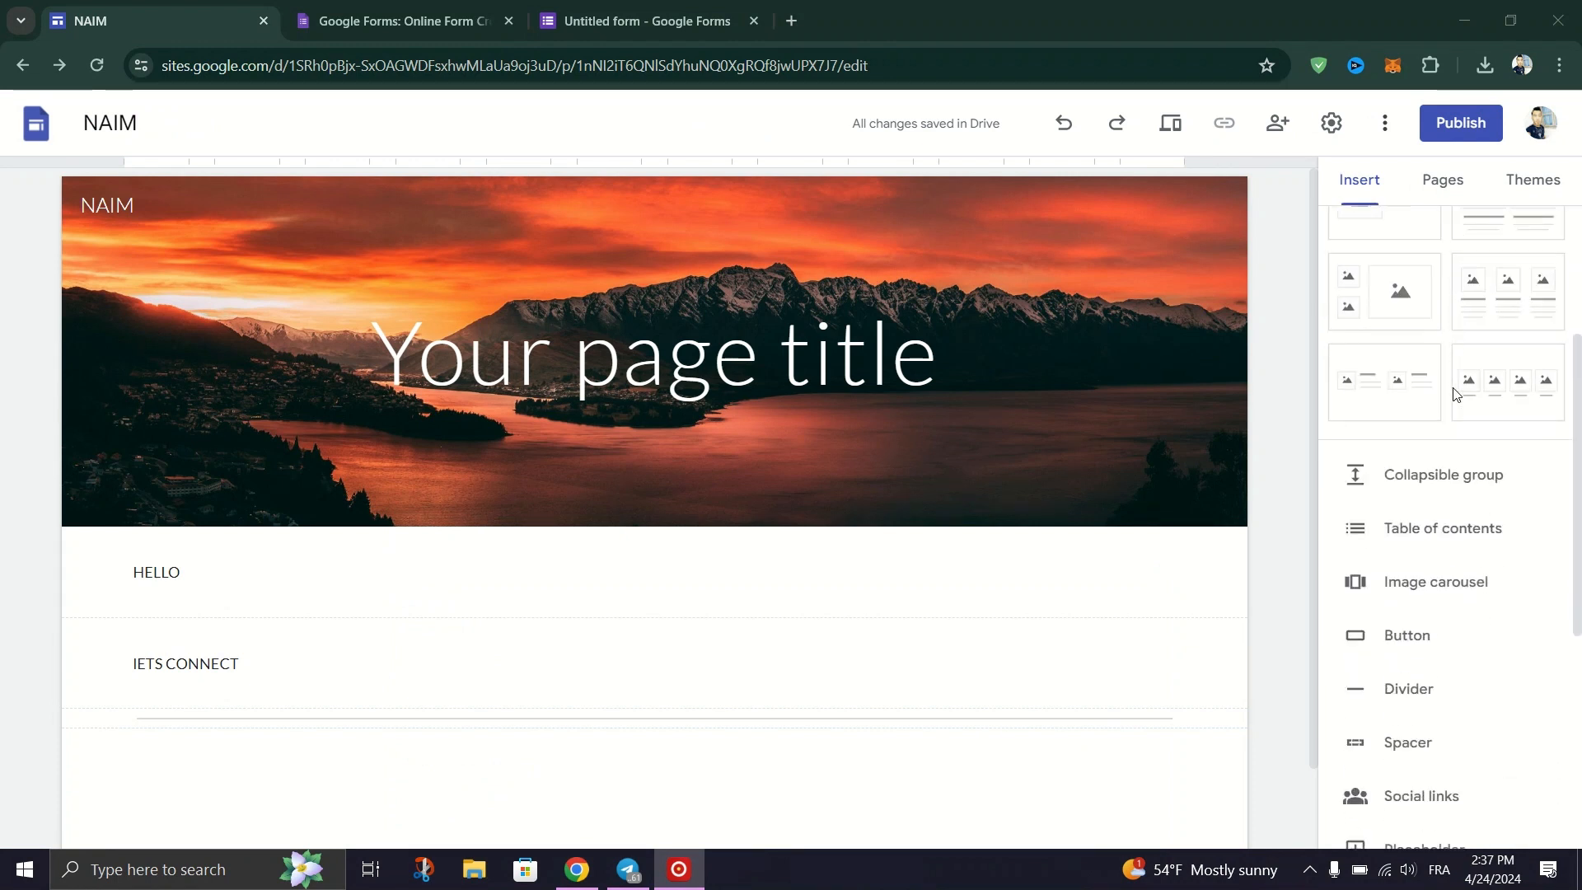
Step: Bring up the list of existing Google Forms that can be inserted into the site page
{"action": "scroll", "coordinate": [1456, 394], "scroll_direction": "down", "scroll_amount": 3}
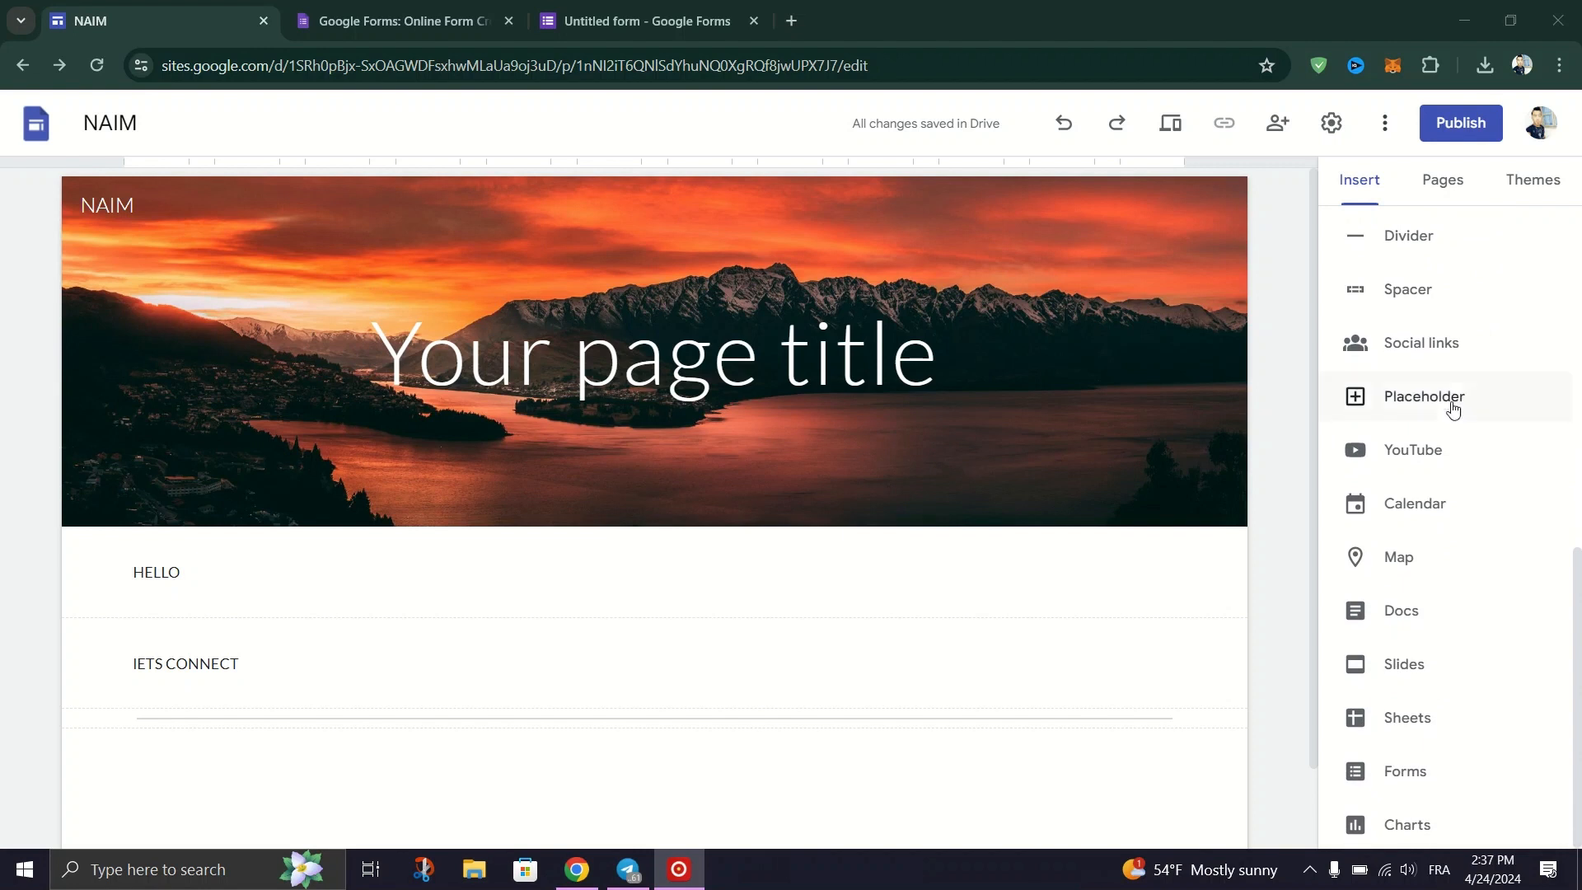
{"action": "left_click", "coordinate": [1438, 766]}
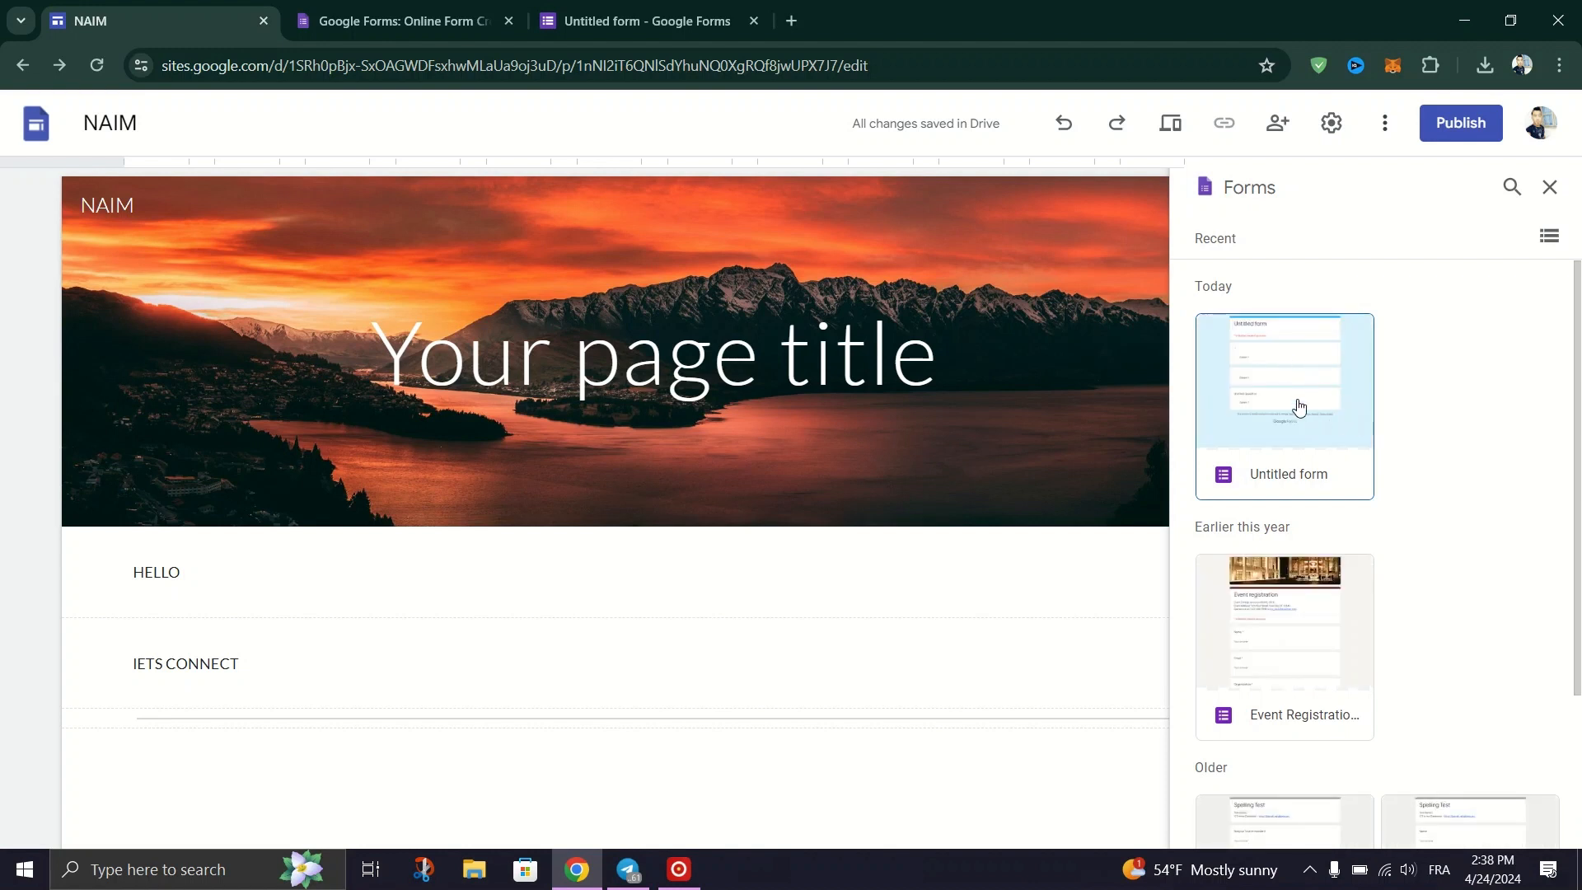
{"action": "left_click", "coordinate": [1290, 402]}
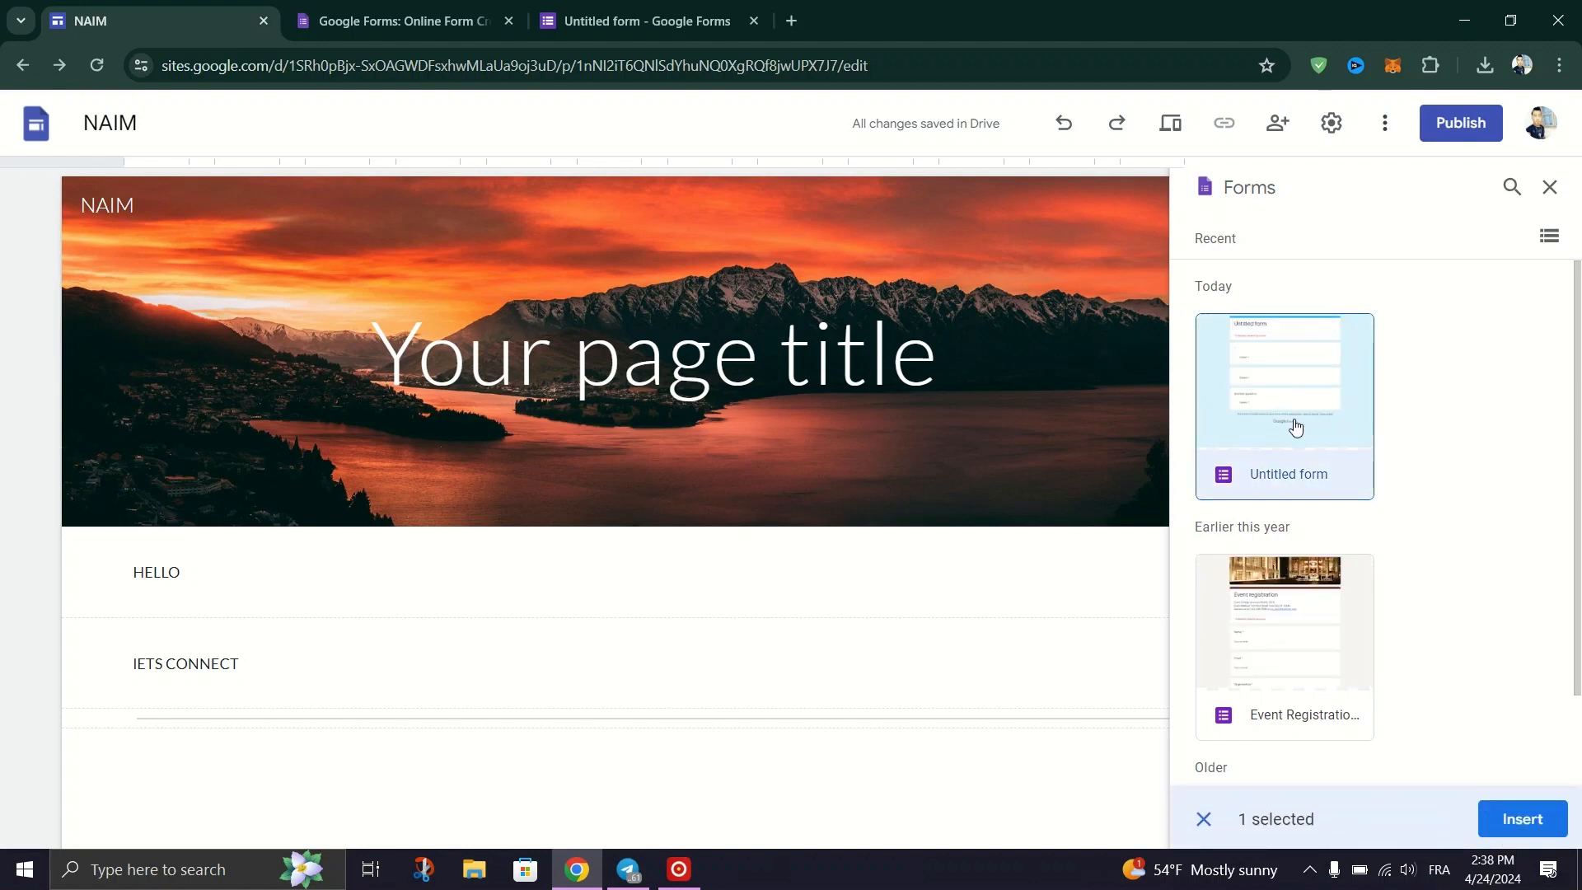
{"action": "scroll", "coordinate": [1403, 521], "scroll_direction": "down", "scroll_amount": 3}
{"action": "left_click", "coordinate": [1297, 643]}
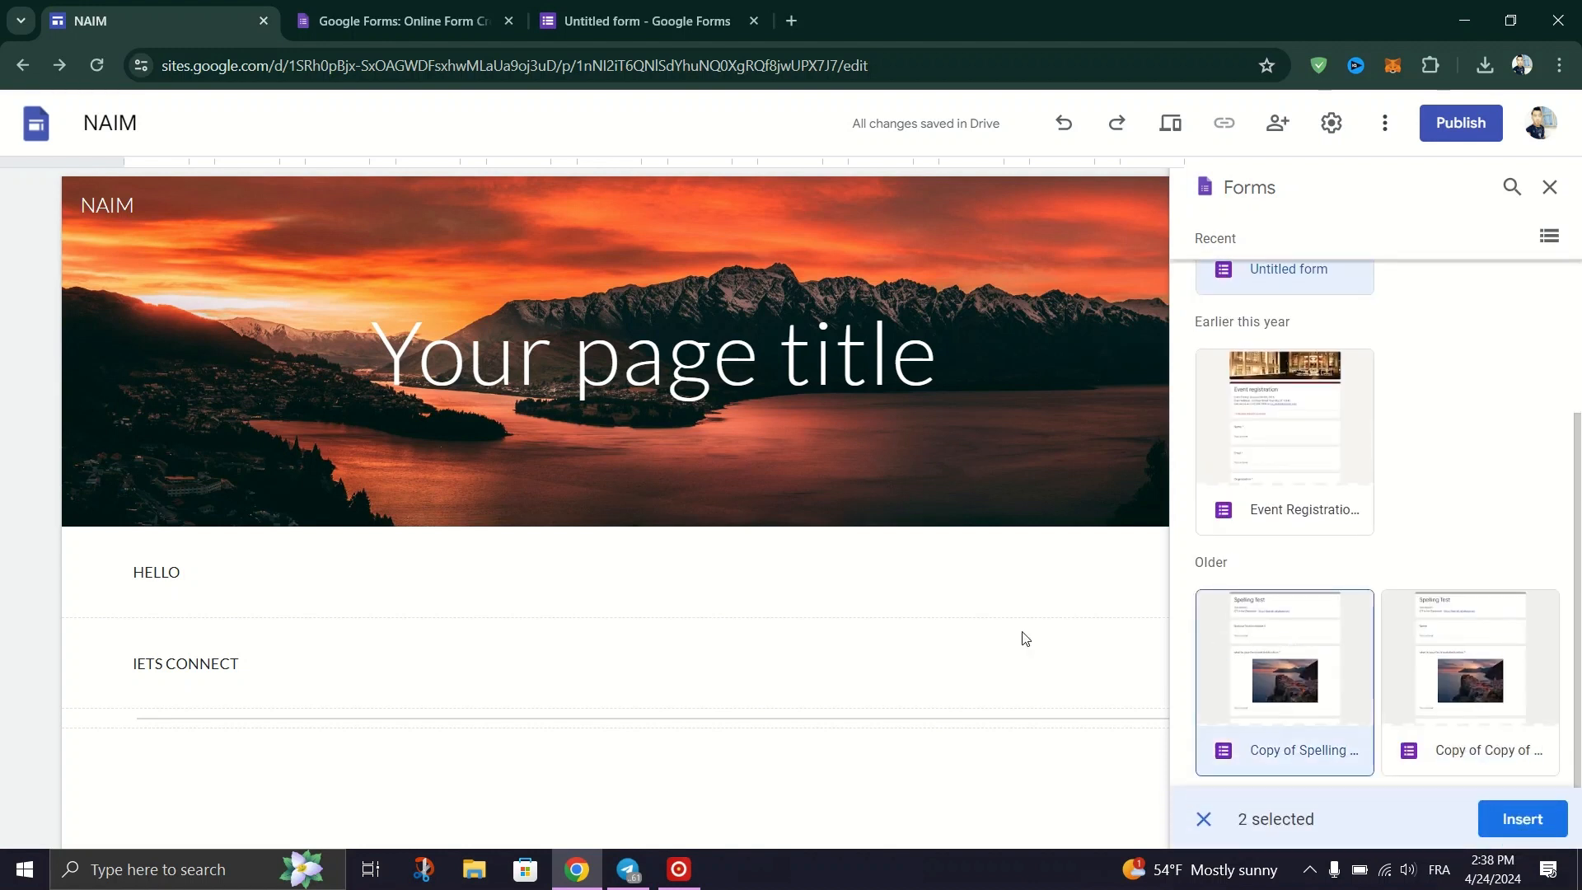
{"action": "left_click", "coordinate": [1277, 643]}
{"action": "scroll", "coordinate": [1276, 642], "scroll_direction": "up", "scroll_amount": 2}
{"action": "scroll", "coordinate": [357, 555], "scroll_direction": "down", "scroll_amount": 1}
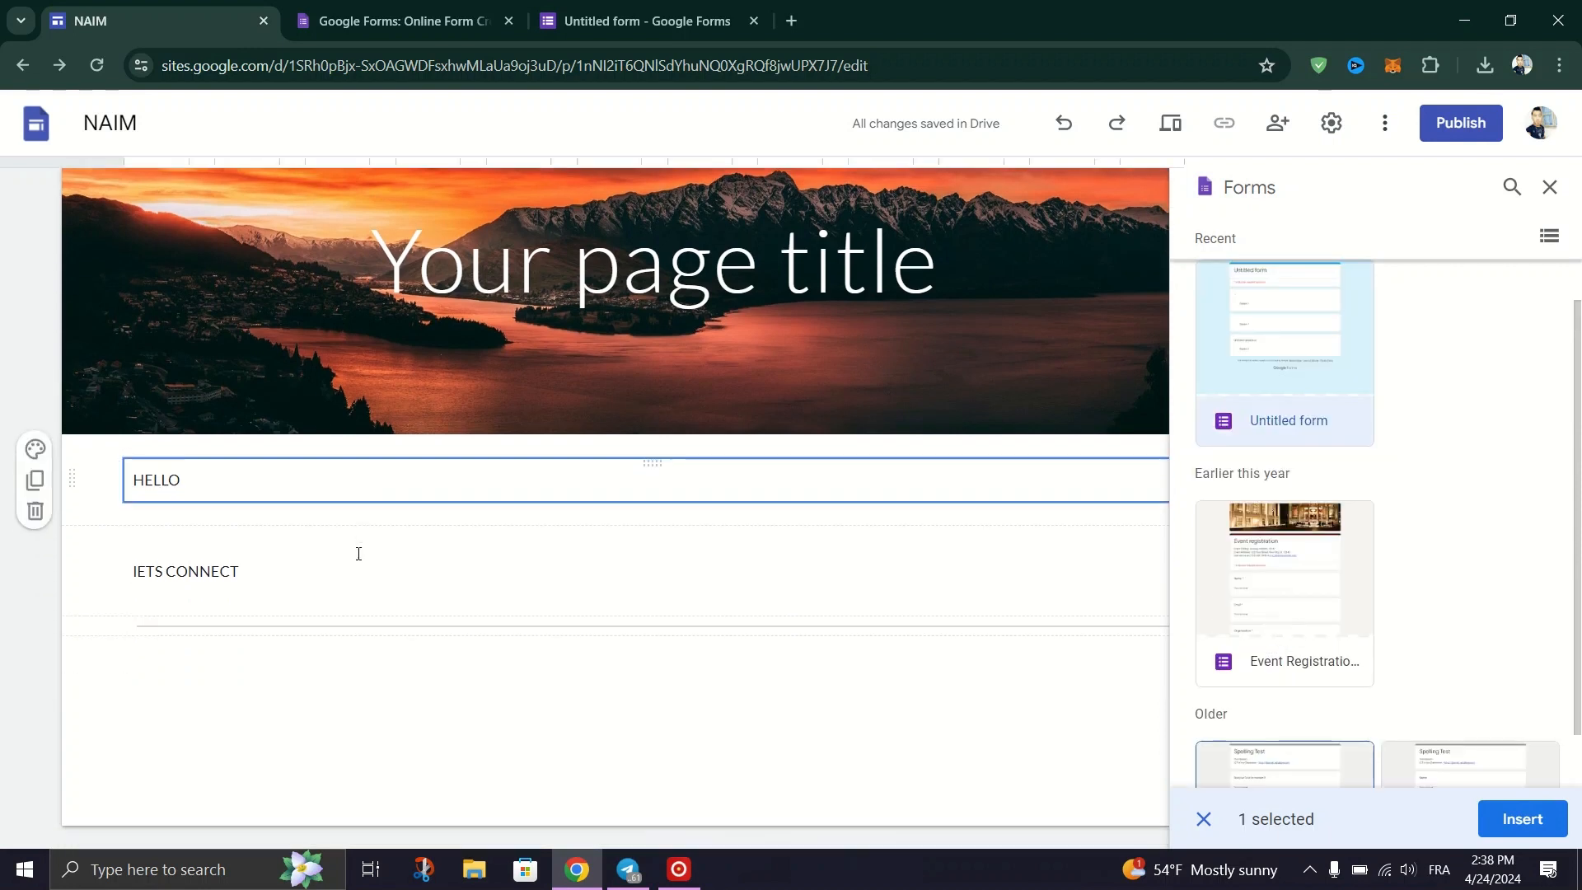
Step: Insert the existing Event Registration form below the divider on the page
{"action": "left_click", "coordinate": [1291, 591]}
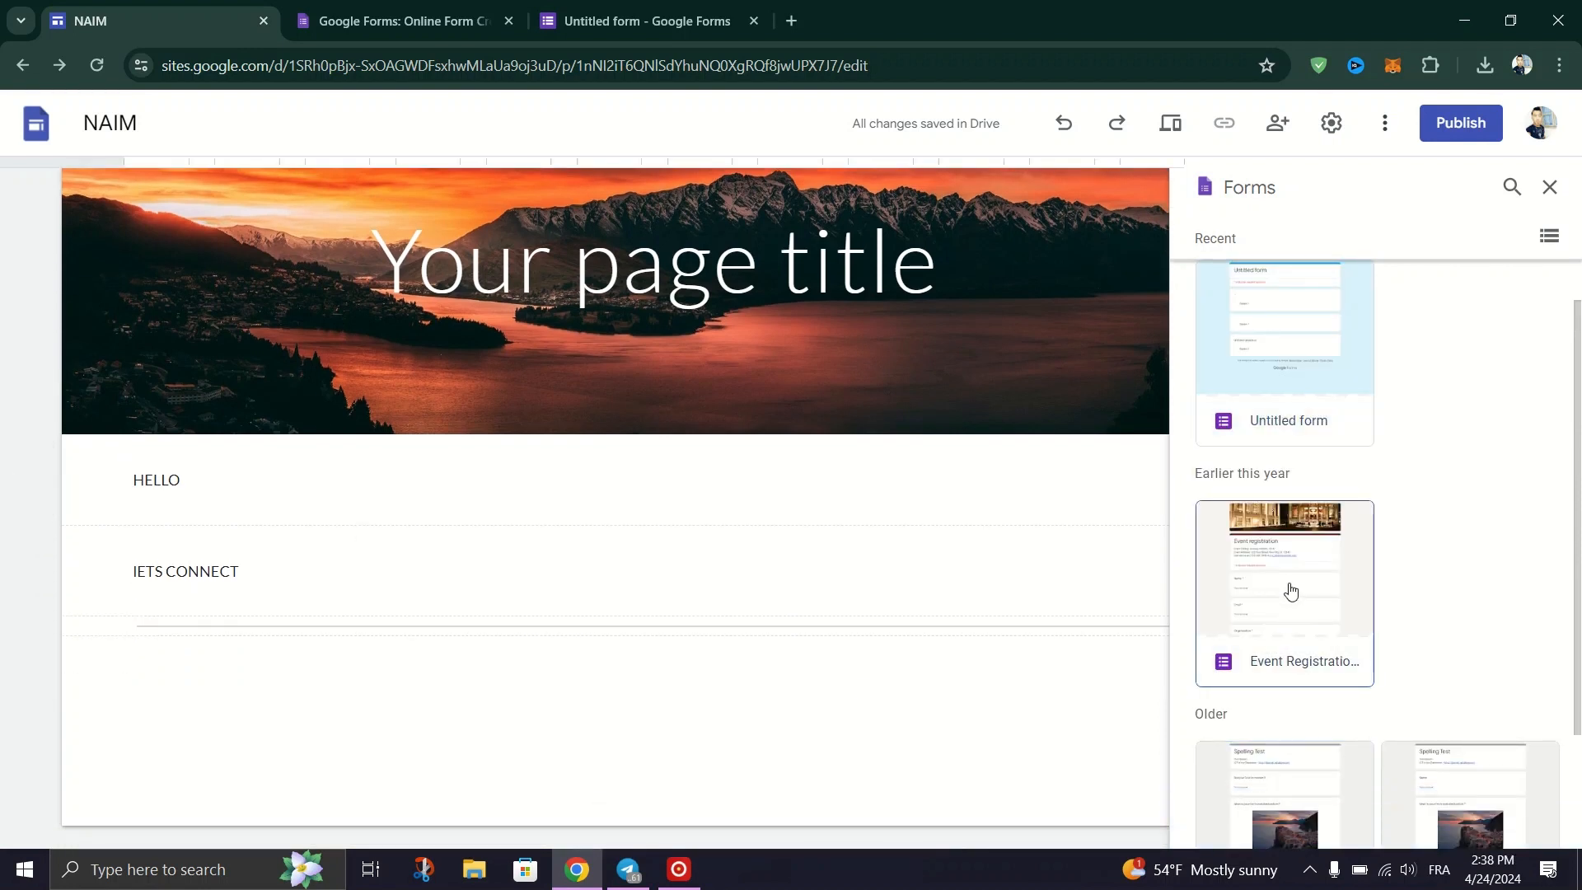
{"action": "left_click", "coordinate": [1281, 582]}
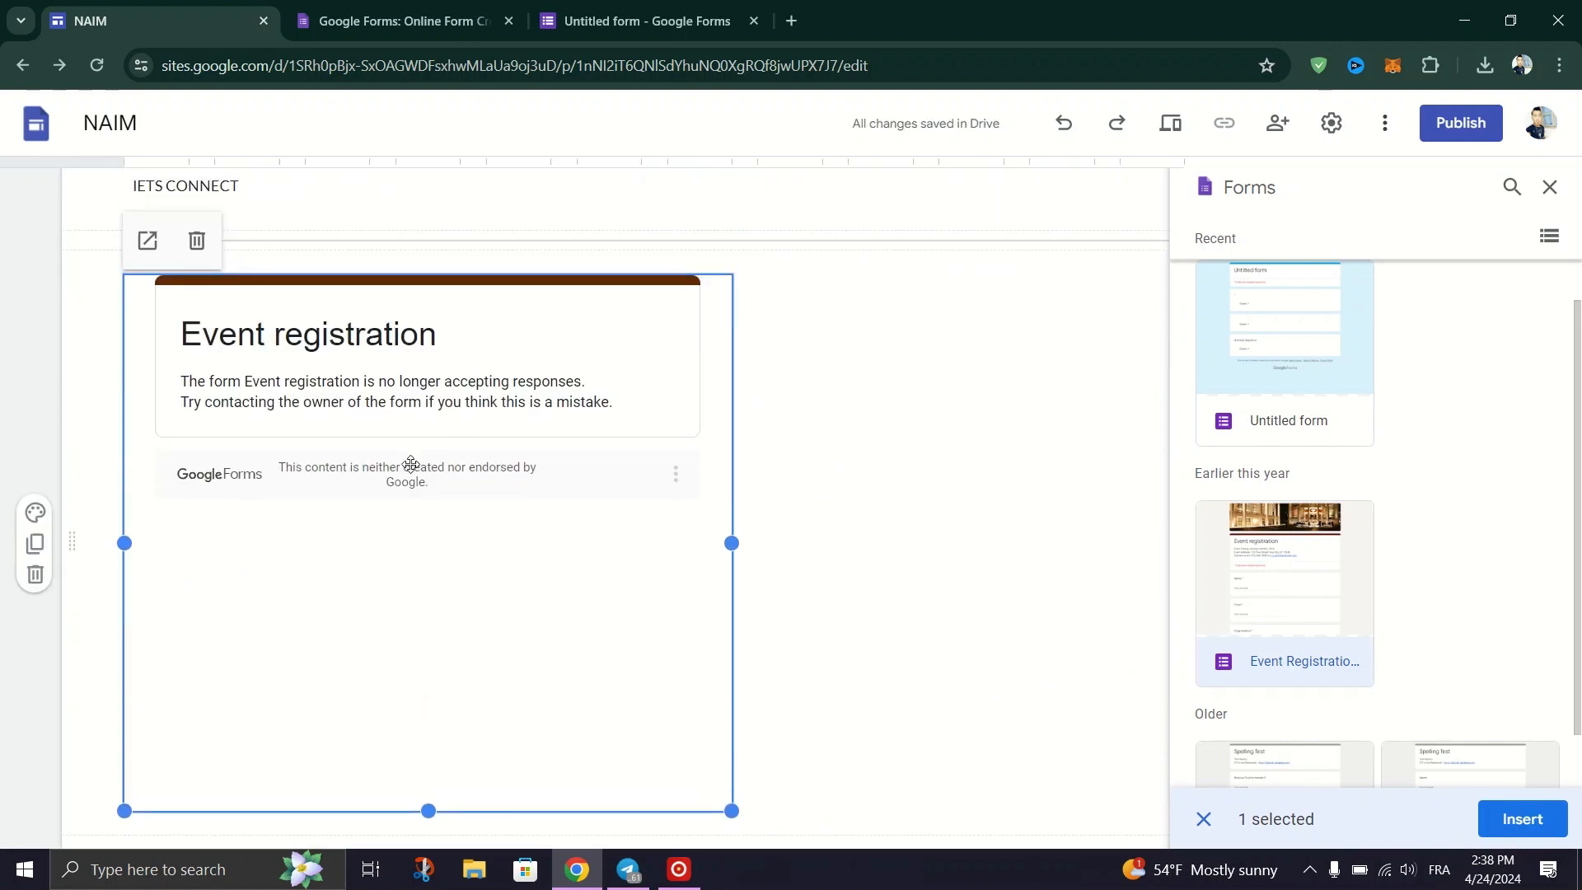
Step: View the site's web publishing options without publishing, and look over the page with the embedded Event registration form
{"action": "left_click", "coordinate": [1457, 124]}
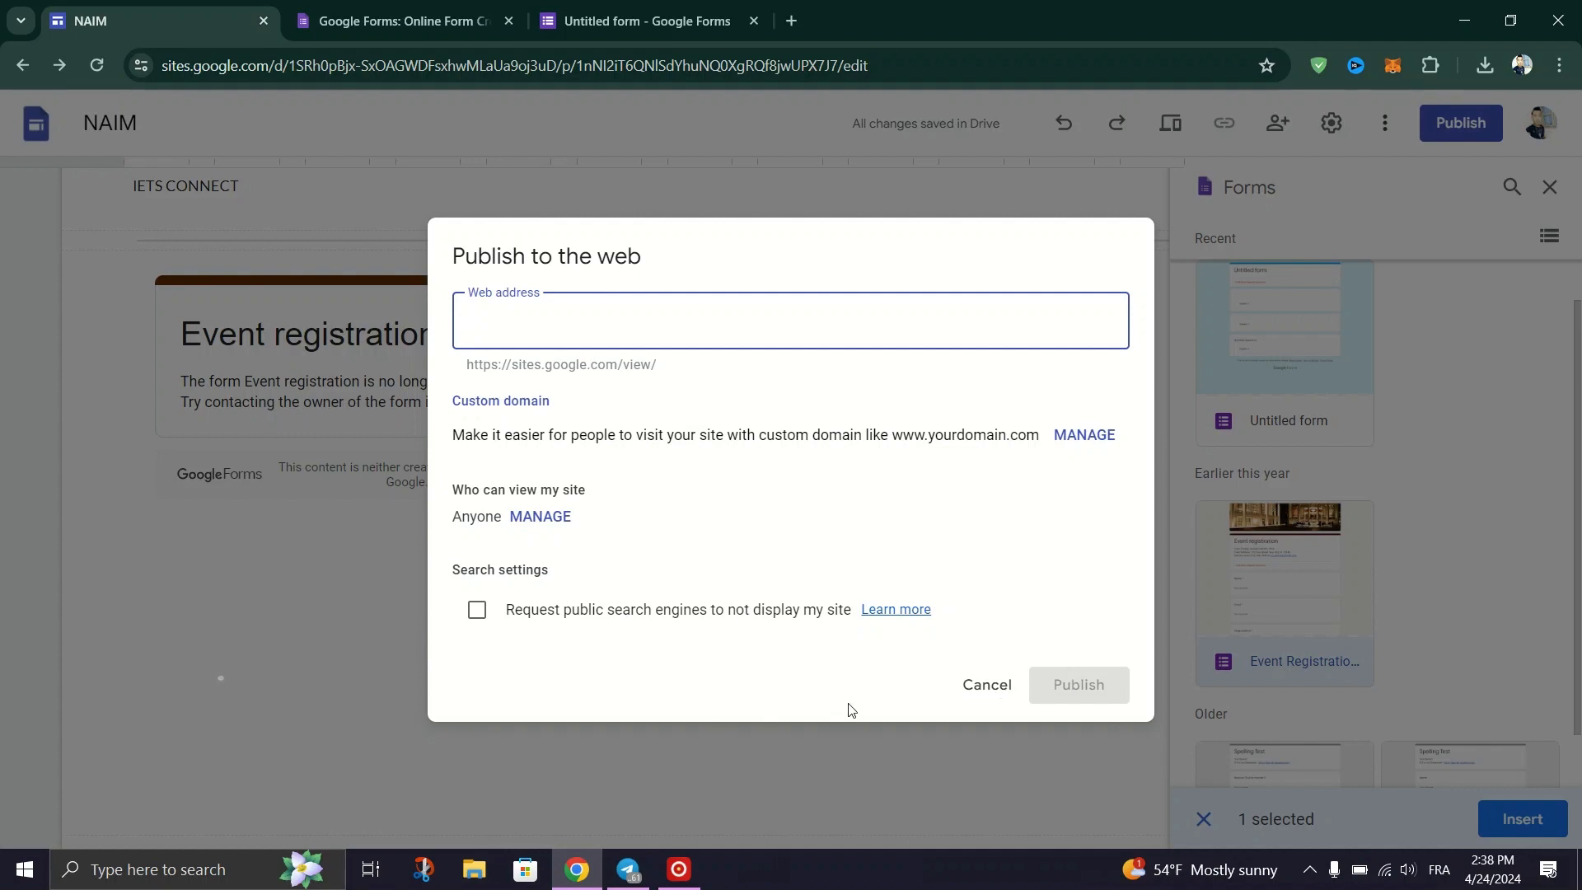
{"action": "left_click", "coordinate": [985, 687]}
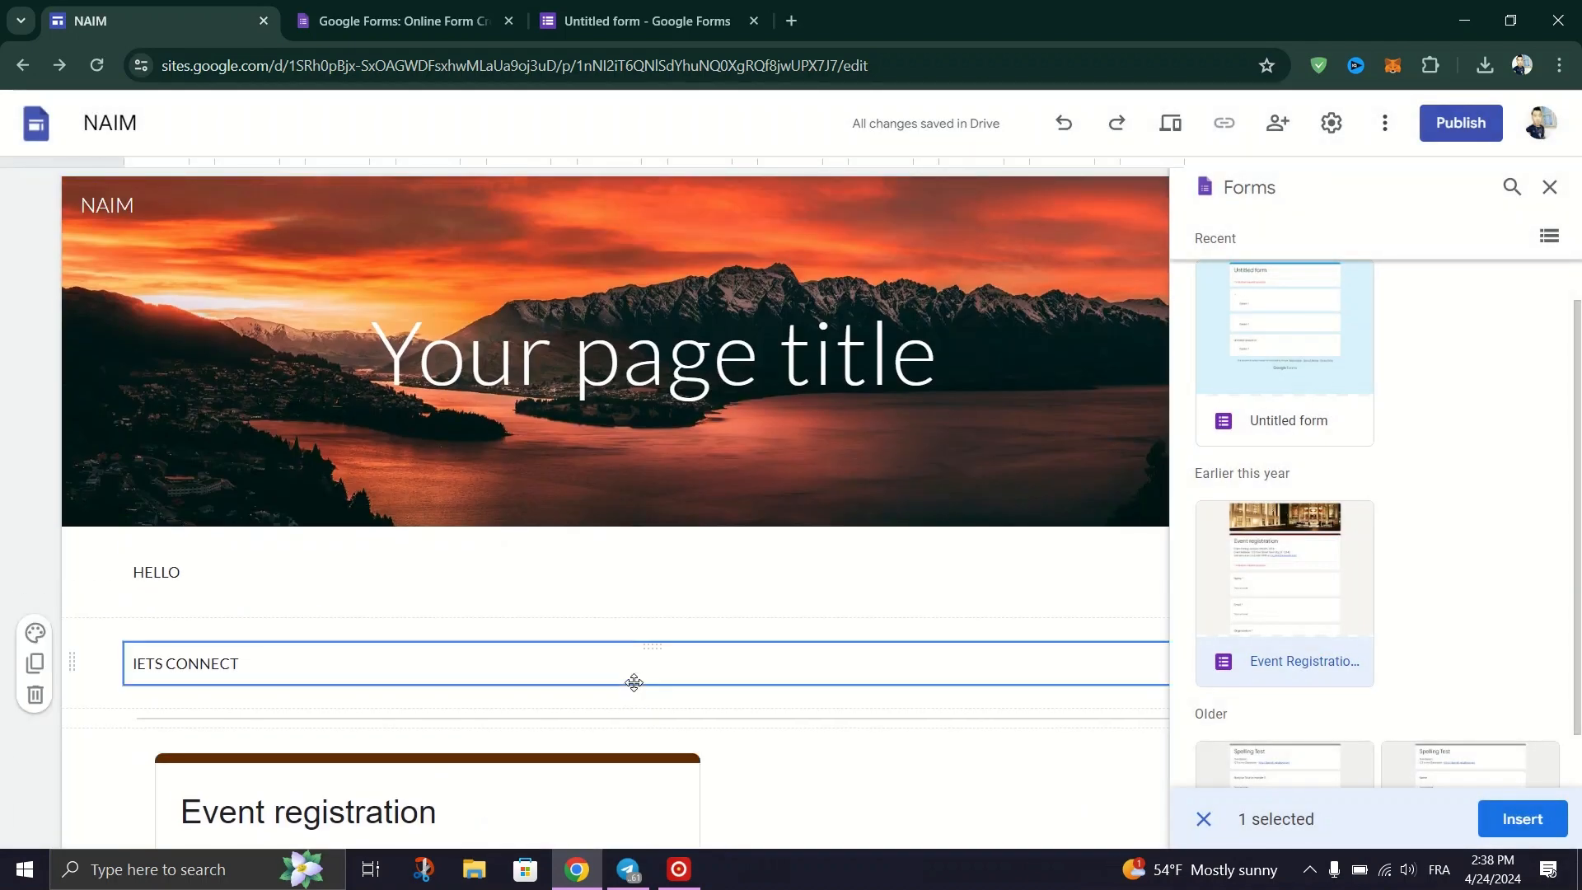
{"action": "scroll", "coordinate": [554, 665], "scroll_direction": "down", "scroll_amount": 3}
{"action": "left_click", "coordinate": [331, 622]}
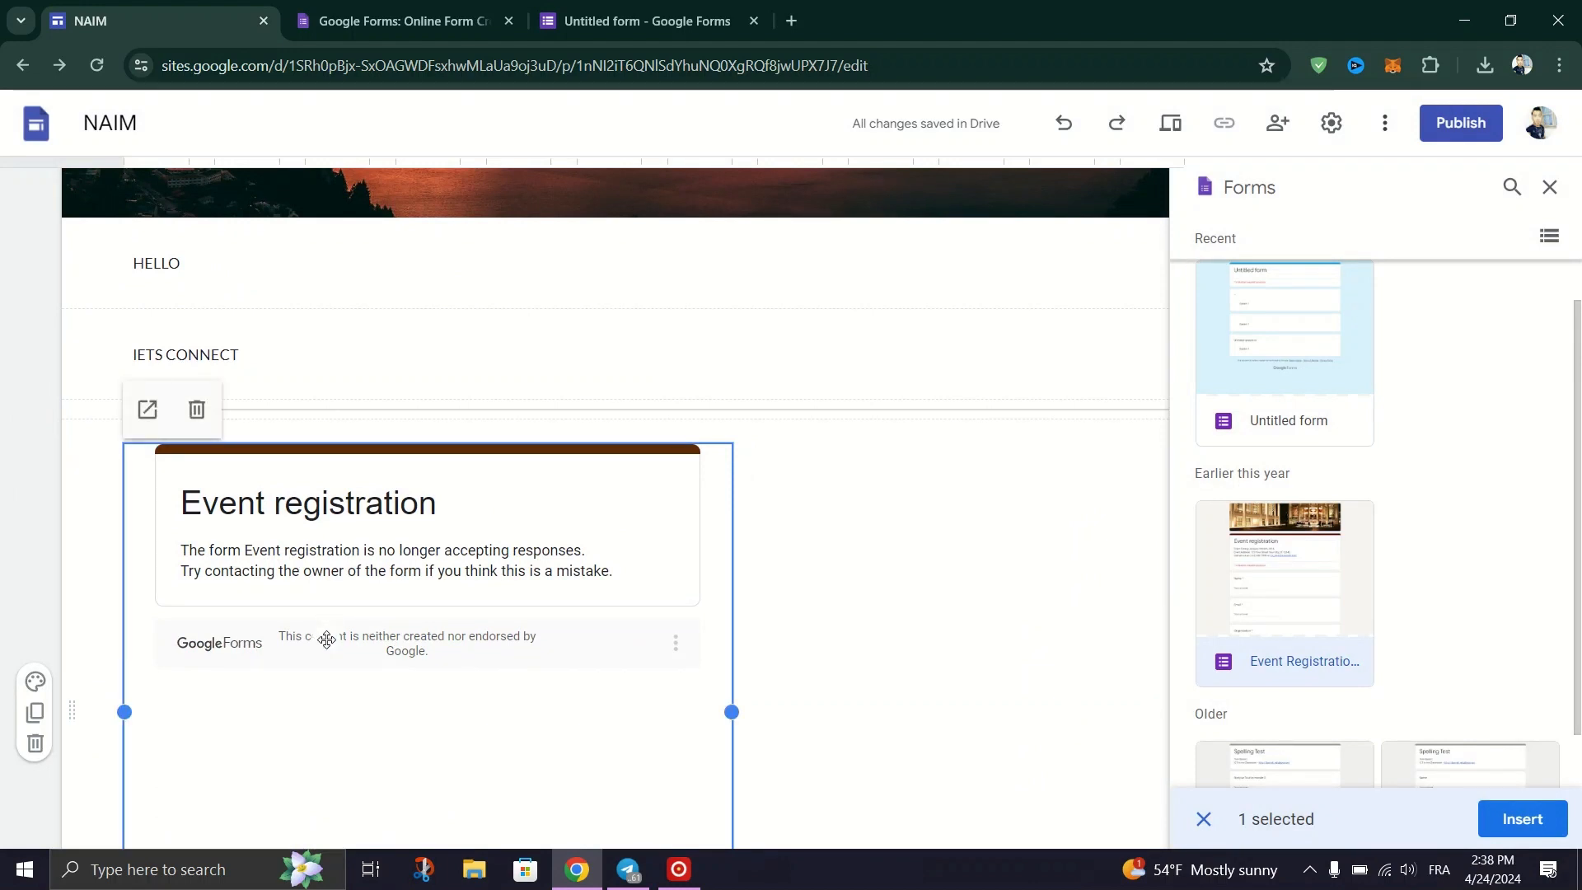
{"action": "scroll", "coordinate": [328, 636], "scroll_direction": "down", "scroll_amount": 2}
{"action": "scroll", "coordinate": [363, 620], "scroll_direction": "up", "scroll_amount": 5}
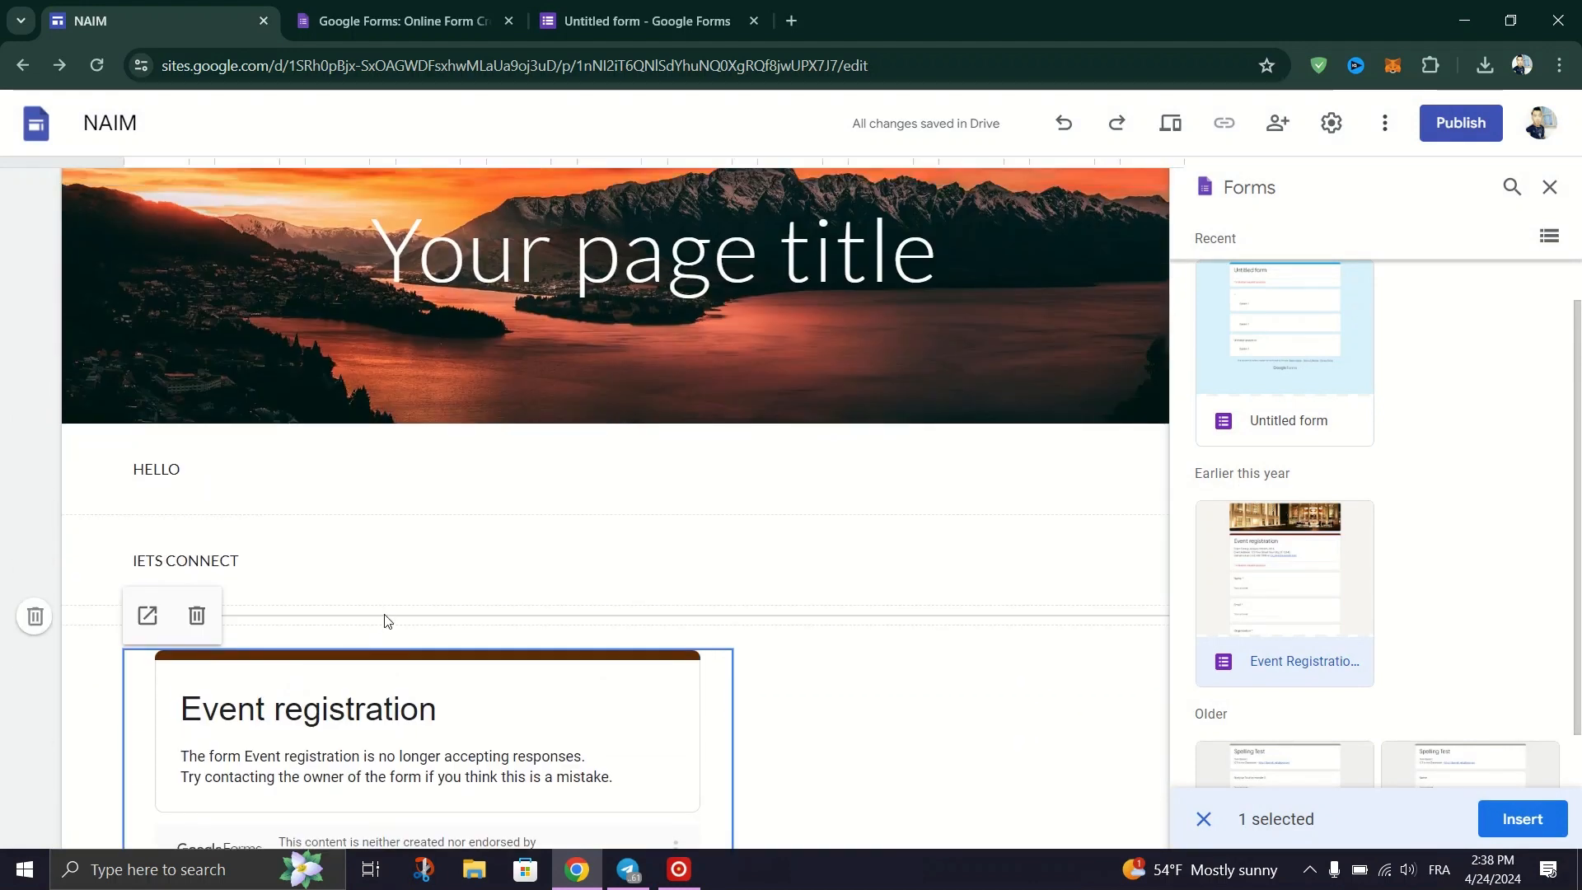